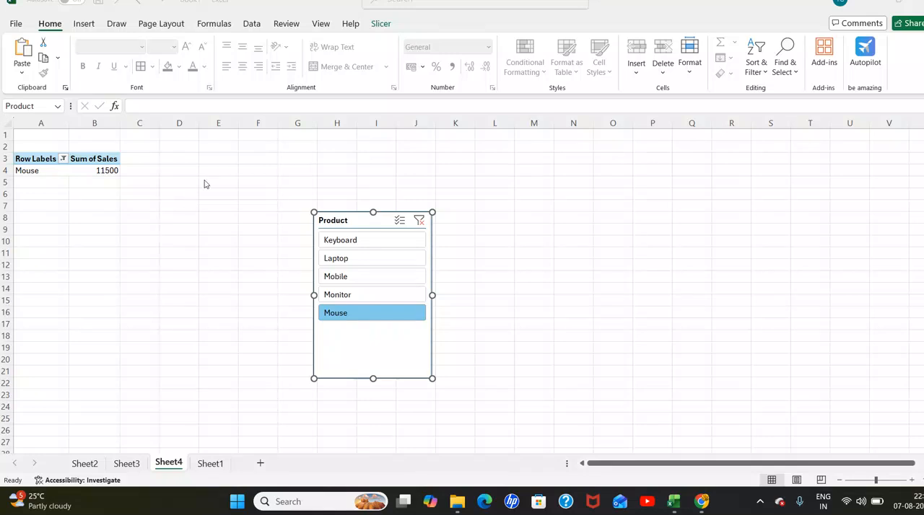
# - Filter the pivot table with the Product slicer by Mobile, by Laptop, and finally by Keyboard
pyautogui.click(351, 278)
pyautogui.click(370, 259)
pyautogui.click(361, 240)
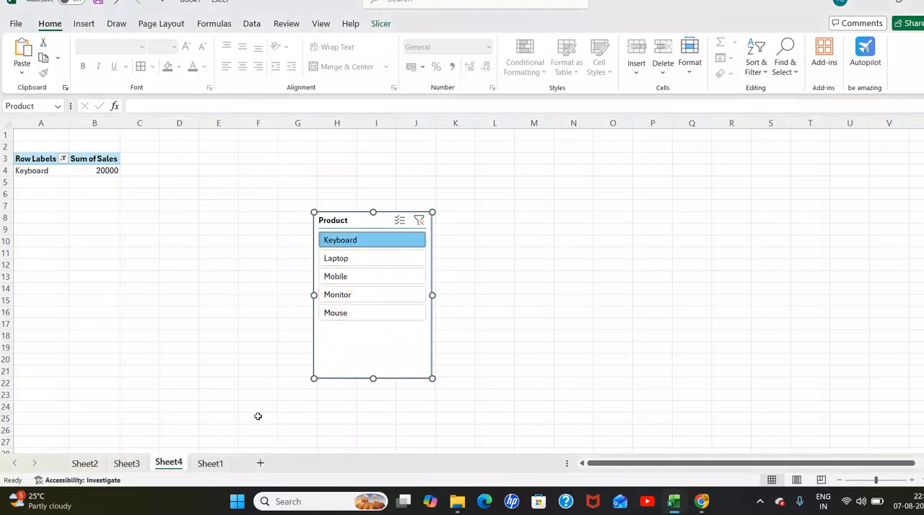
# - Create a PivotTable on a new worksheet from the sales data on Sheet1, range C2:I22
pyautogui.click(210, 464)
pyautogui.scroll(1, 342, 339)
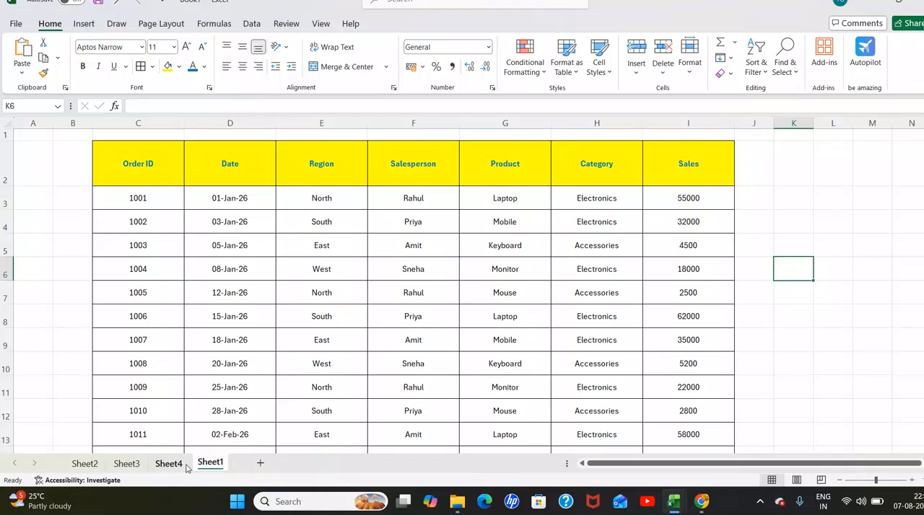
pyautogui.click(322, 298)
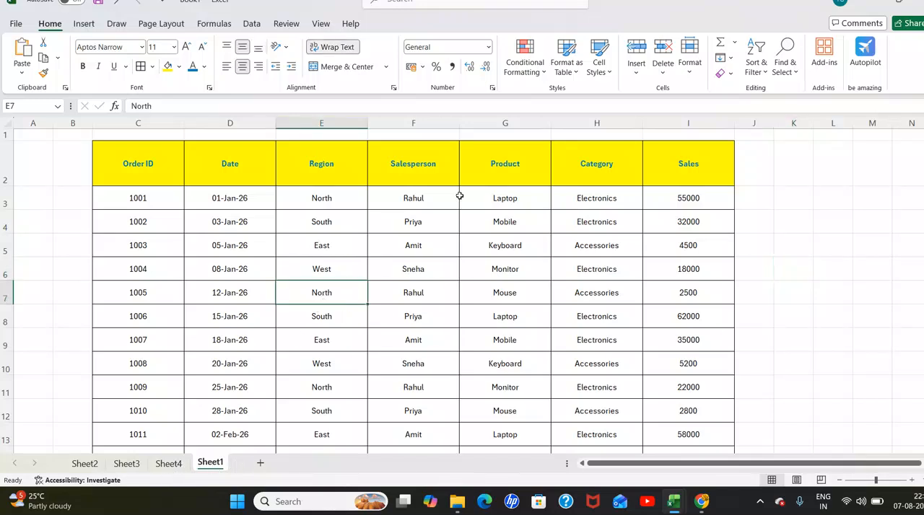
pyautogui.click(336, 204)
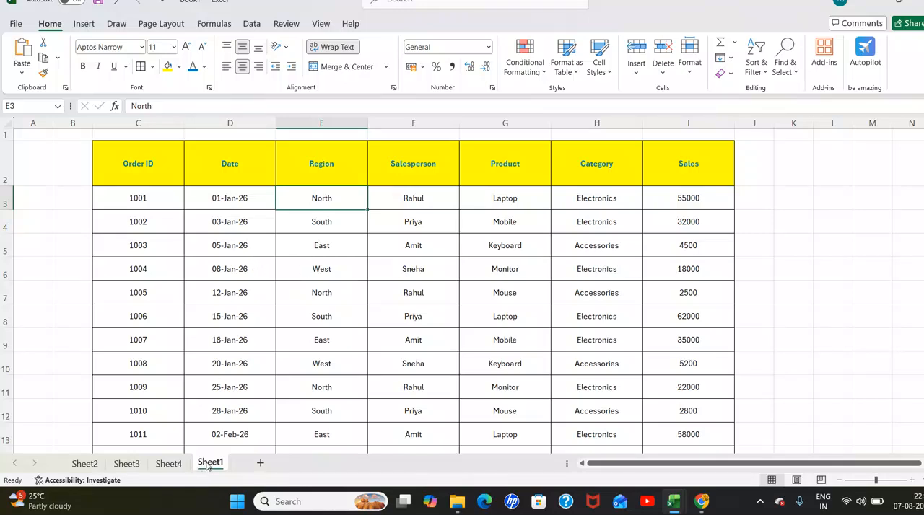
pyautogui.click(255, 198)
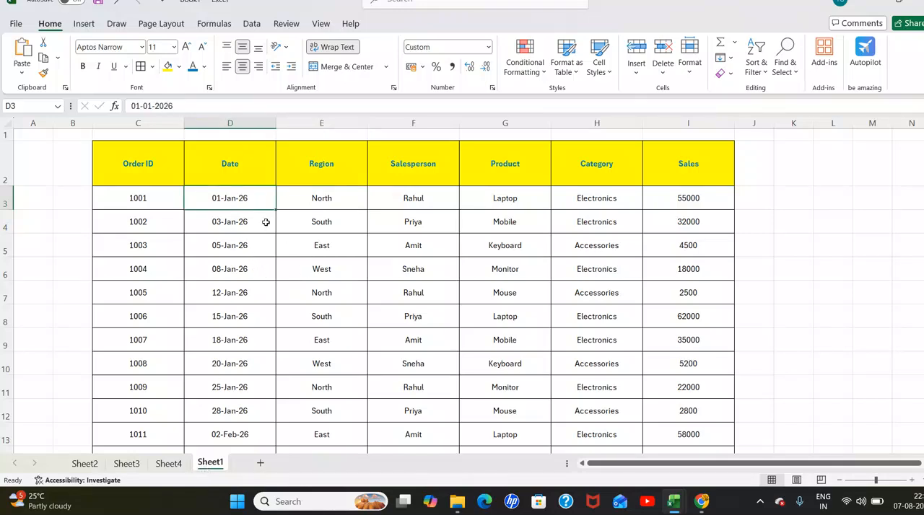
pyautogui.click(84, 24)
pyautogui.click(28, 57)
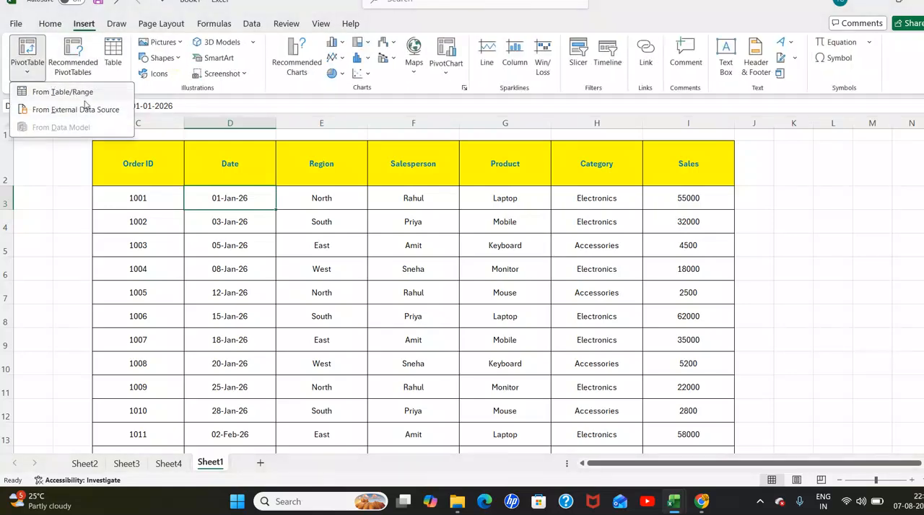
pyautogui.click(75, 94)
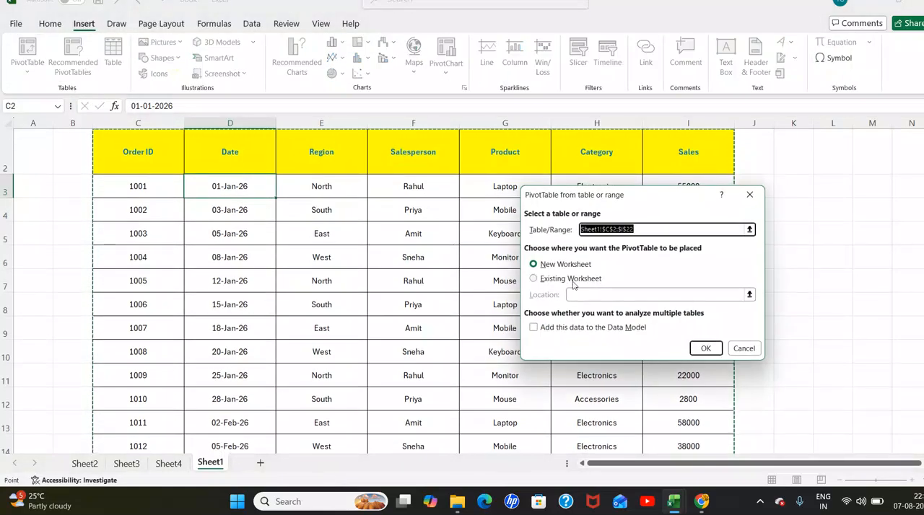
pyautogui.click(706, 349)
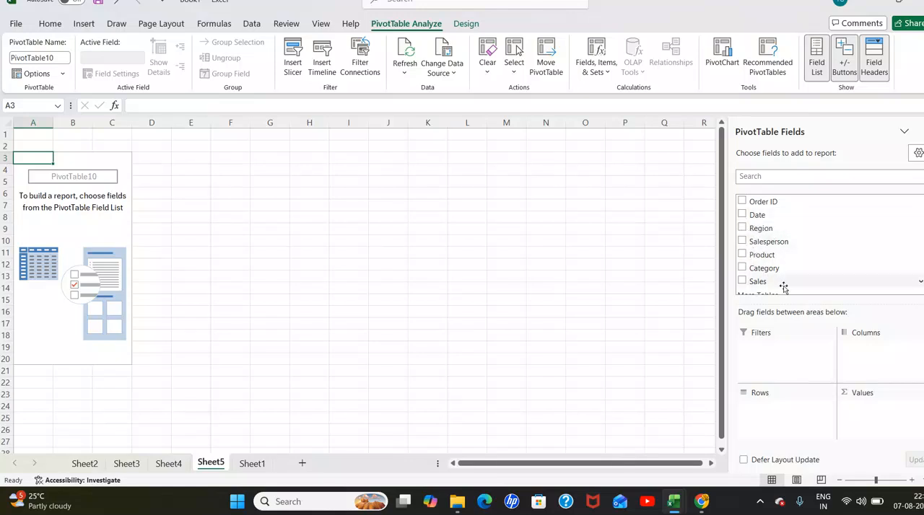
# - Add Region as the row field and Sales as the summed value field of the new PivotTable
pyautogui.scroll(-1, 782, 271)
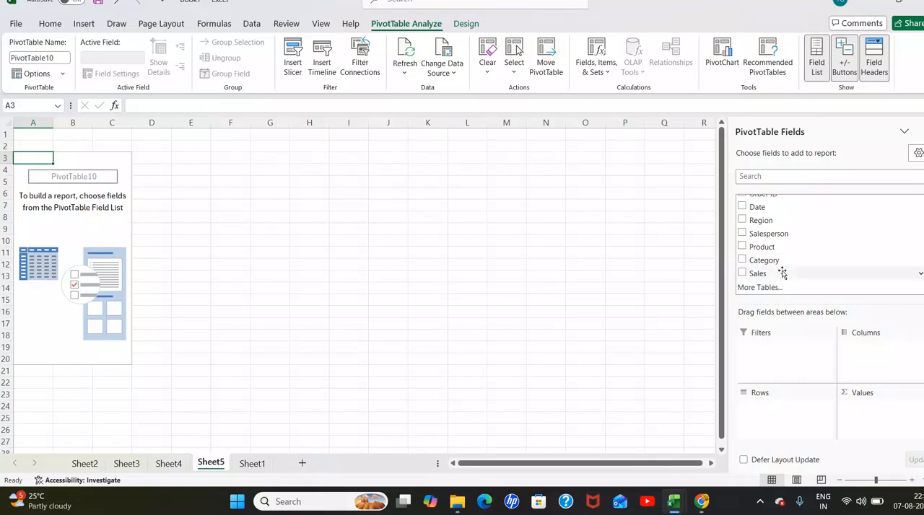
pyautogui.scroll(1, 775, 282)
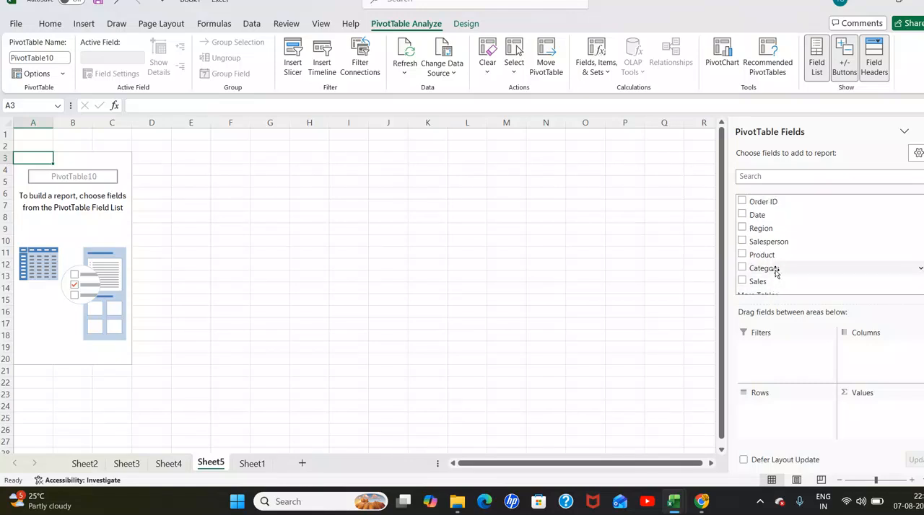
pyautogui.click(742, 228)
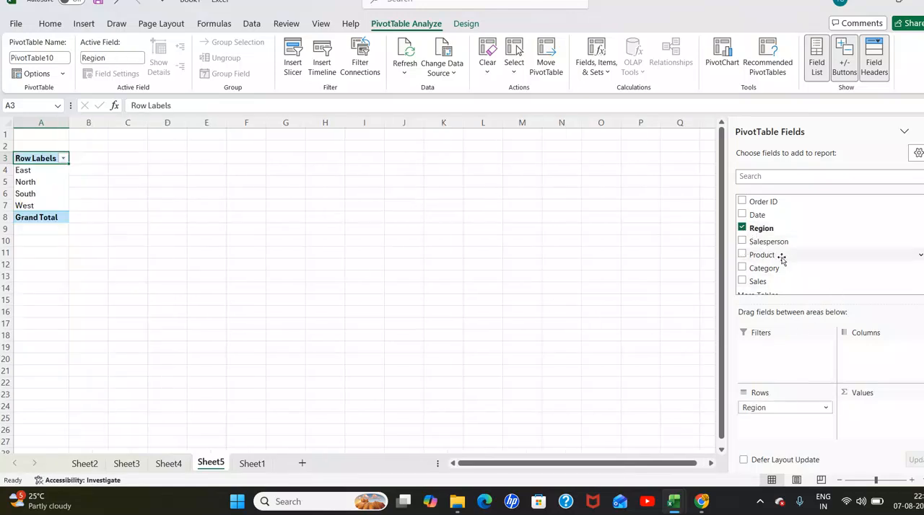
pyautogui.scroll(-1, 776, 254)
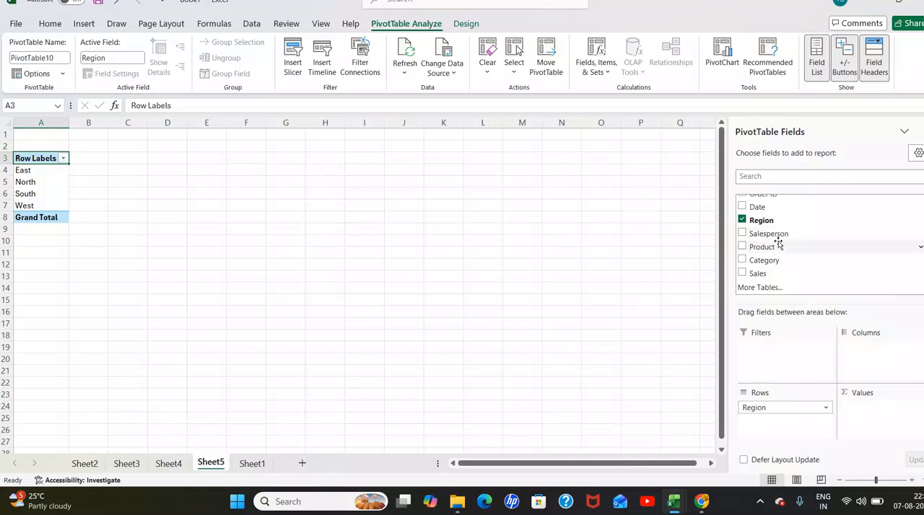
pyautogui.click(742, 273)
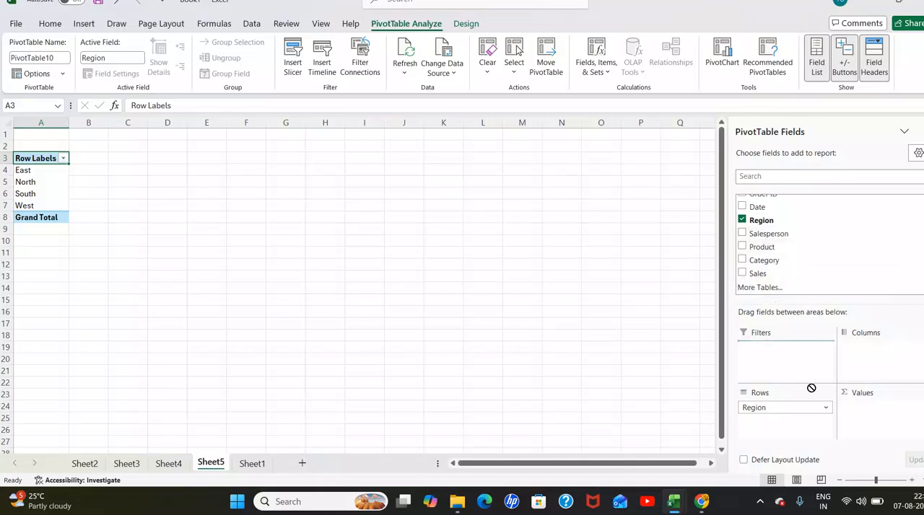
pyautogui.click(270, 258)
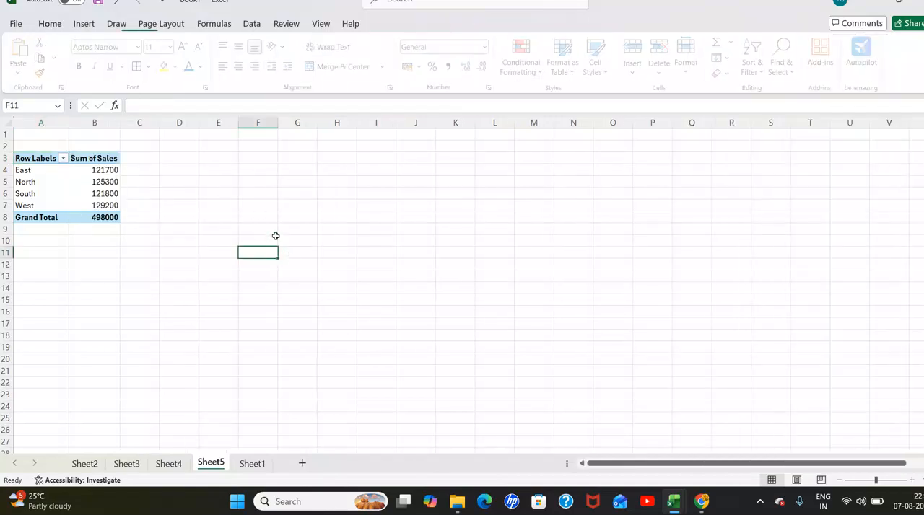
# - Turn off grand totals for rows and columns in the Region PivotTable
pyautogui.moveTo(33, 158); pyautogui.dragTo(106, 219)
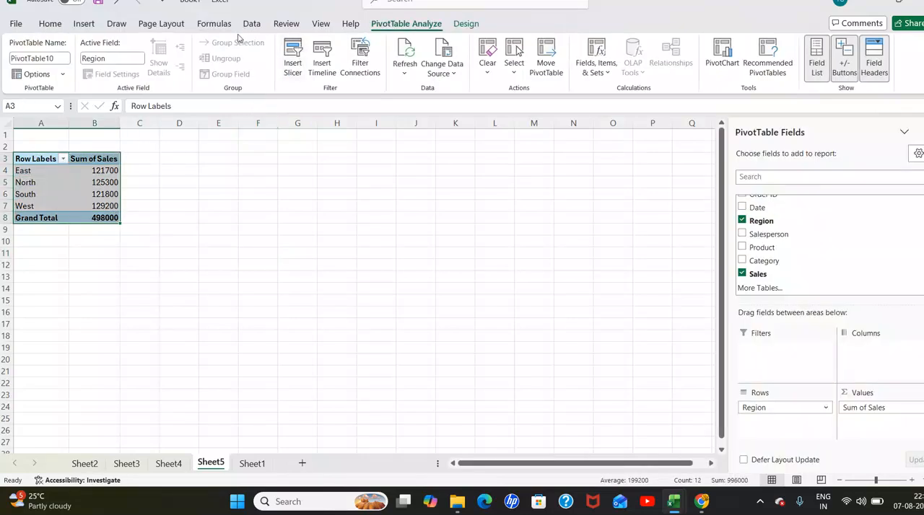
pyautogui.click(466, 23)
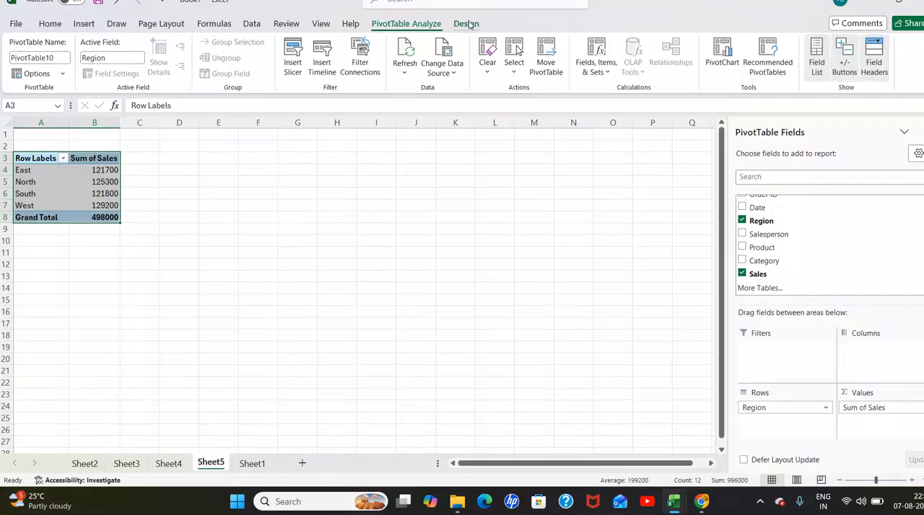
pyautogui.click(58, 65)
pyautogui.click(132, 98)
pyautogui.click(253, 243)
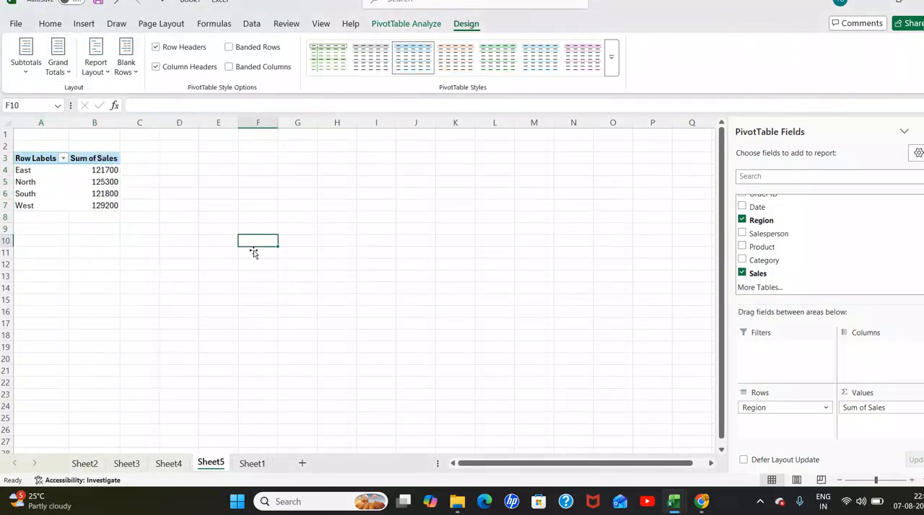
# - Insert a Region slicer for the PivotTable showing sales by region
pyautogui.moveTo(45, 158); pyautogui.dragTo(103, 206)
pyautogui.click(217, 230)
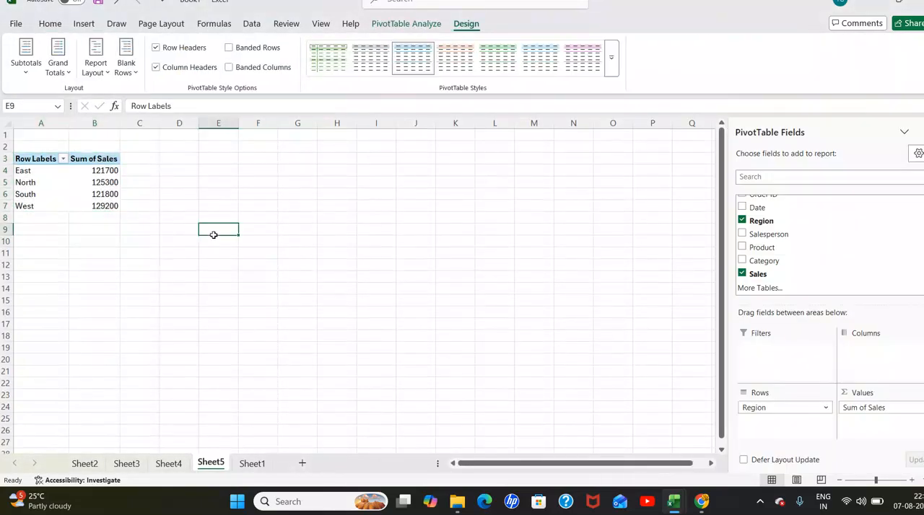
pyautogui.moveTo(21, 158); pyautogui.dragTo(103, 207)
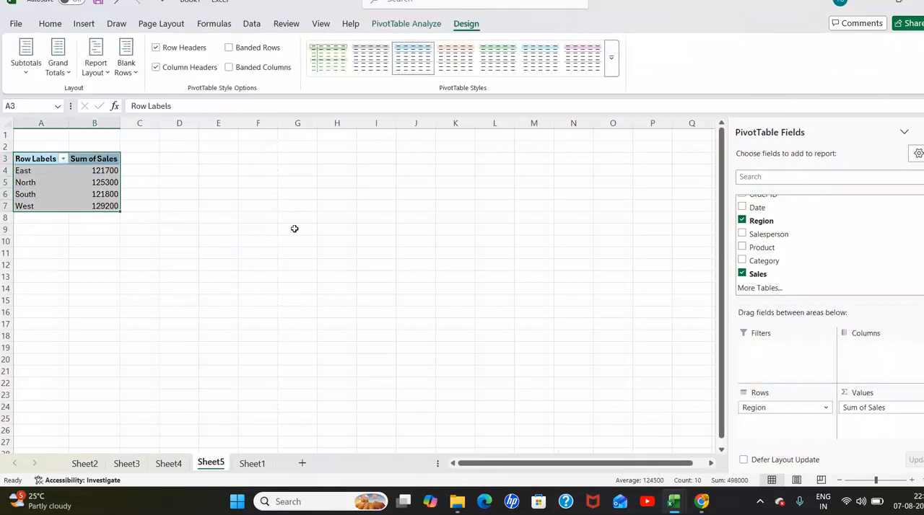
pyautogui.click(84, 26)
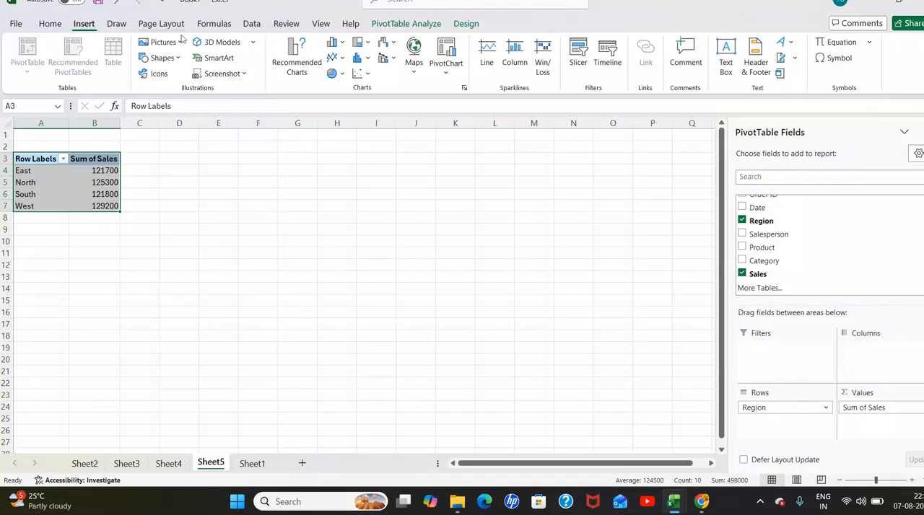
pyautogui.click(577, 54)
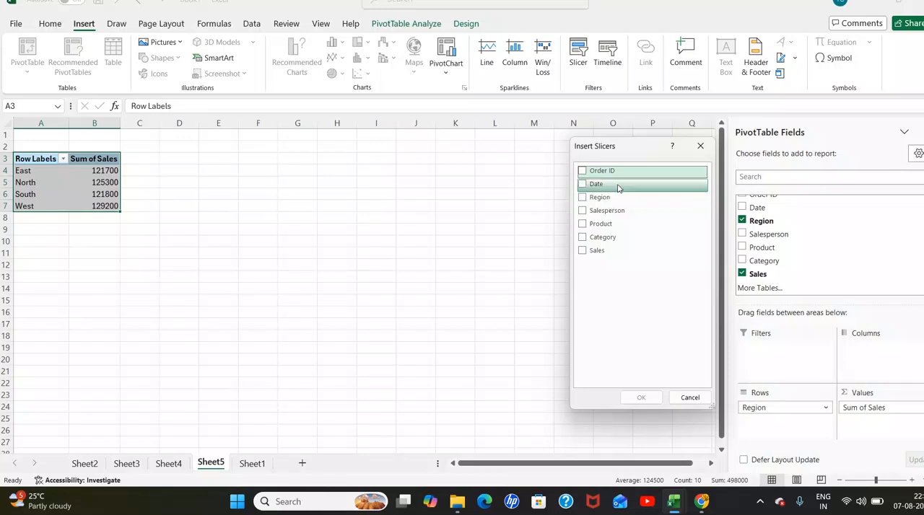
pyautogui.click(583, 198)
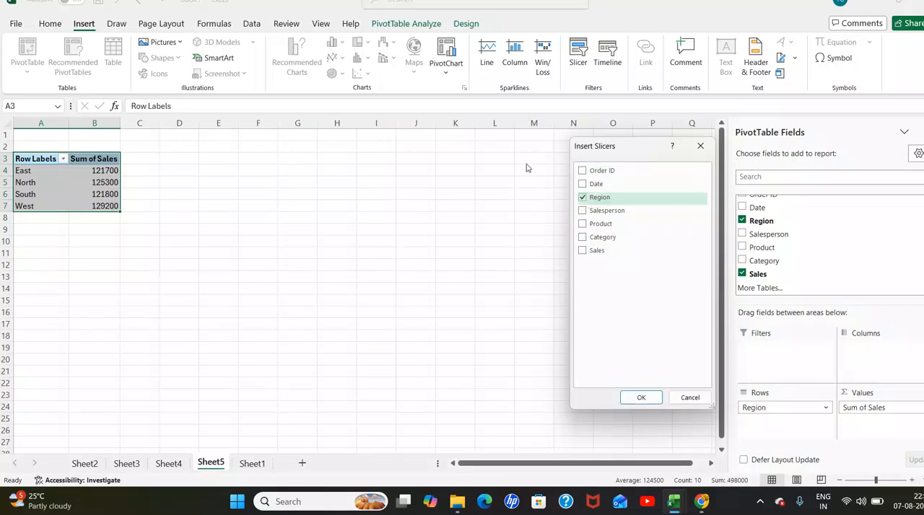
pyautogui.click(641, 397)
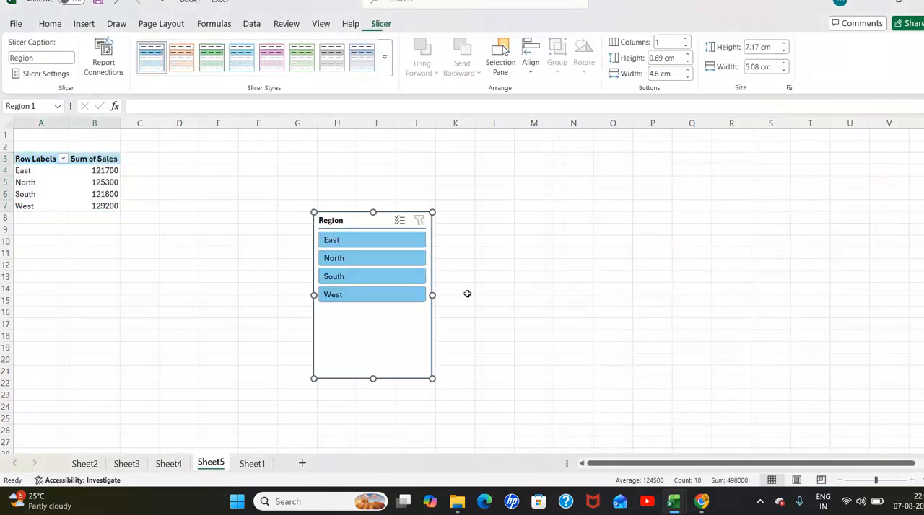
pyautogui.click(510, 312)
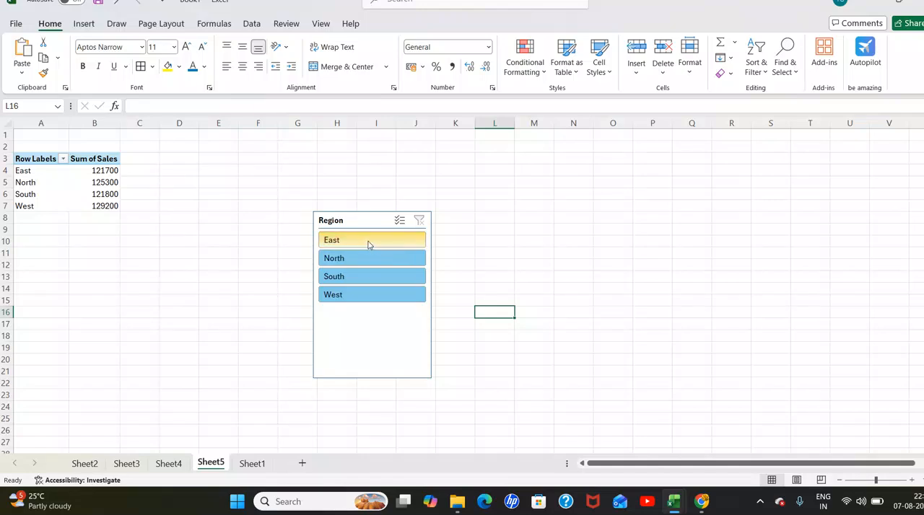
# - Filter the PivotTable with the Region slicer by East, by North, and finally by South
pyautogui.click(368, 243)
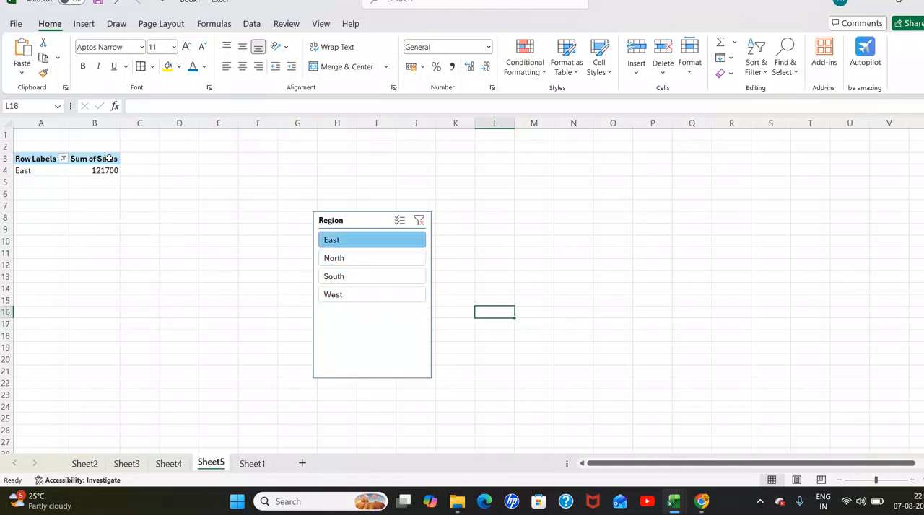
pyautogui.click(339, 263)
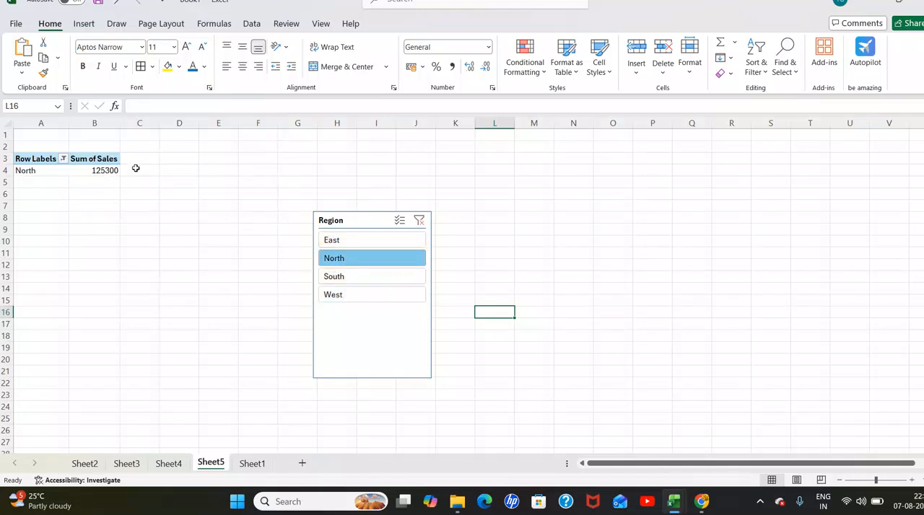
pyautogui.click(337, 277)
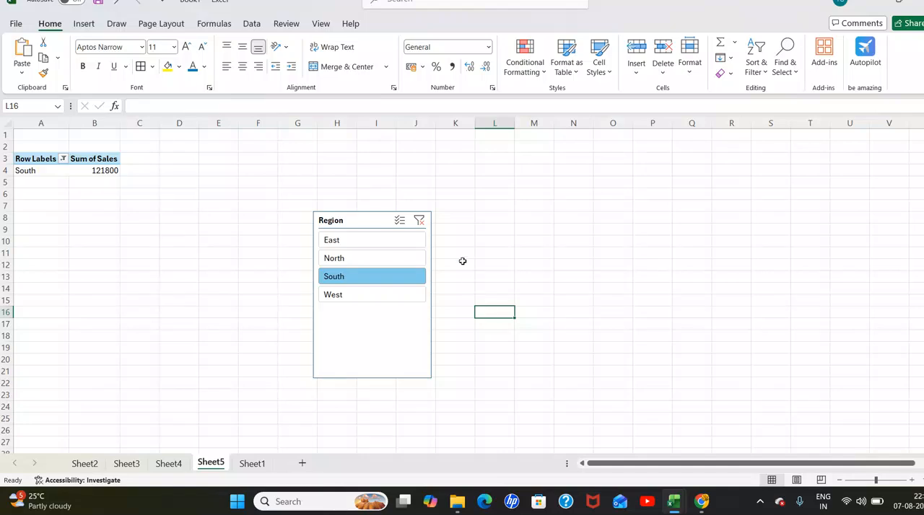
pyautogui.click(451, 242)
pyautogui.click(159, 261)
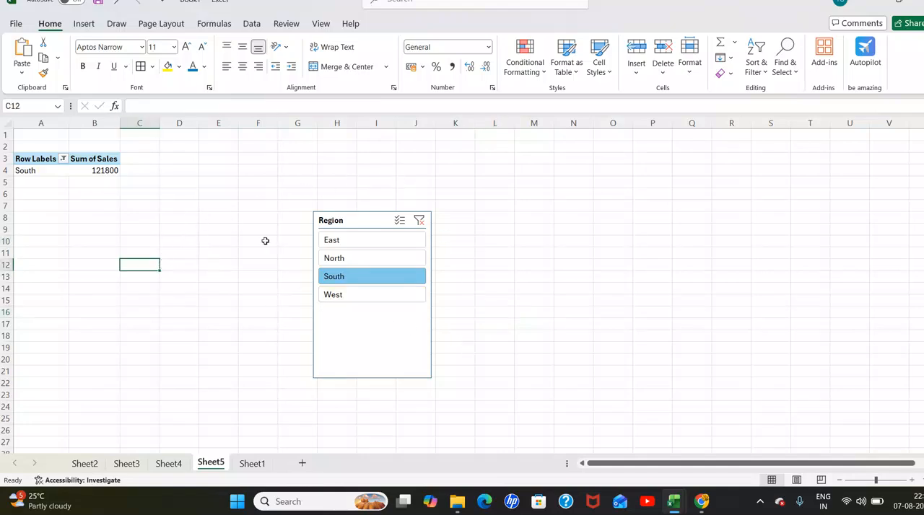
pyautogui.click(433, 374)
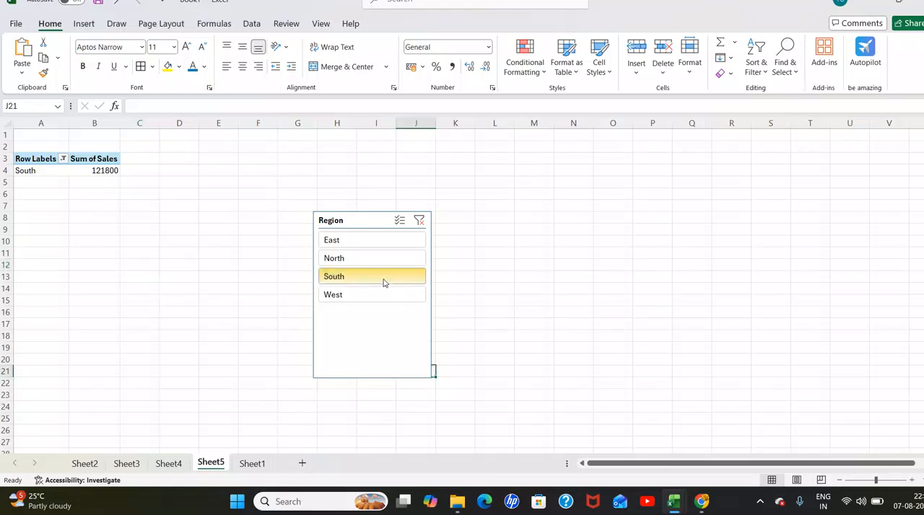
# - Create another PivotTable on a new worksheet from the Sheet1 sales data
pyautogui.click(253, 464)
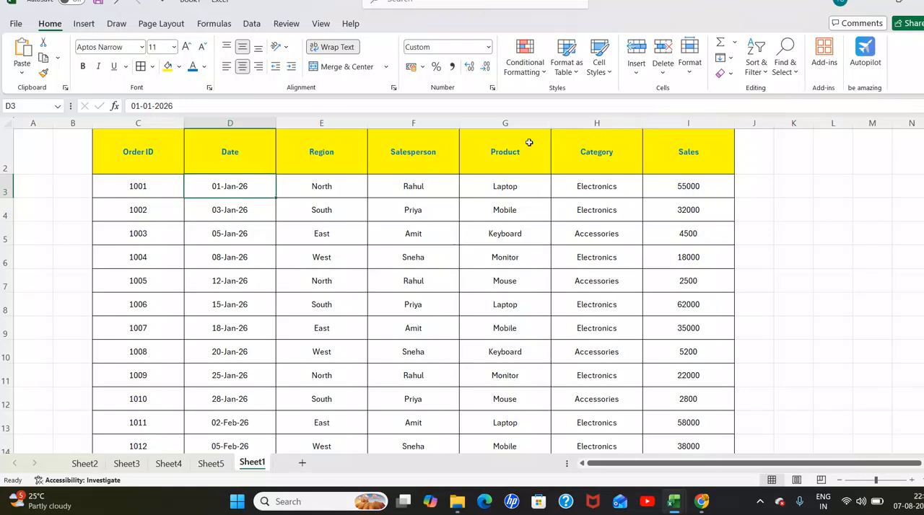
pyautogui.click(334, 178)
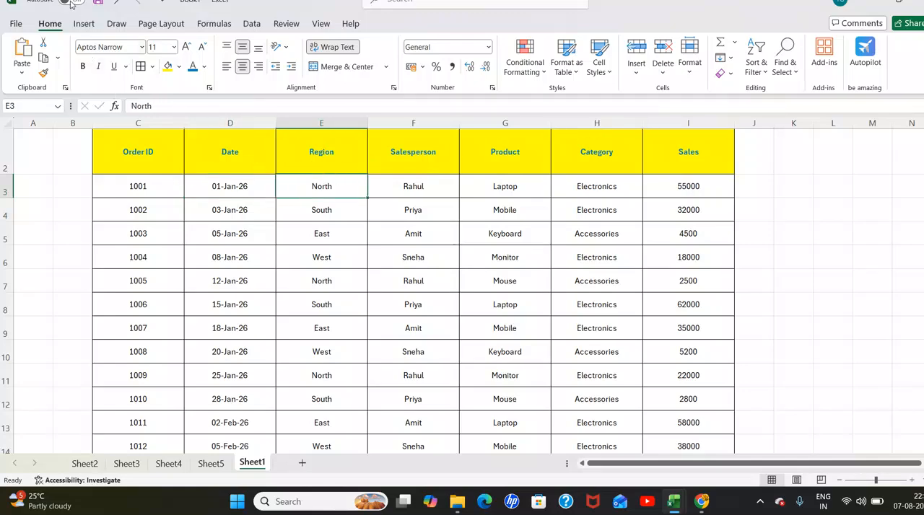
pyautogui.click(83, 24)
pyautogui.click(26, 52)
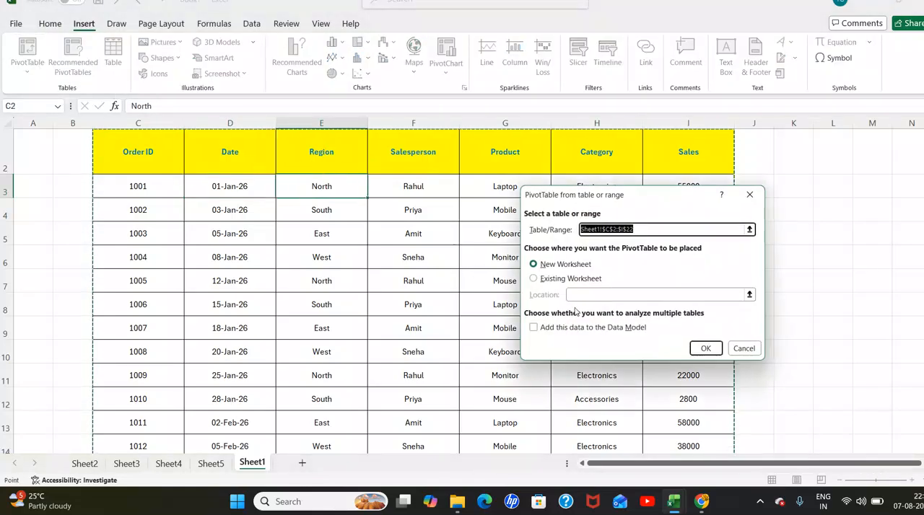
pyautogui.click(705, 348)
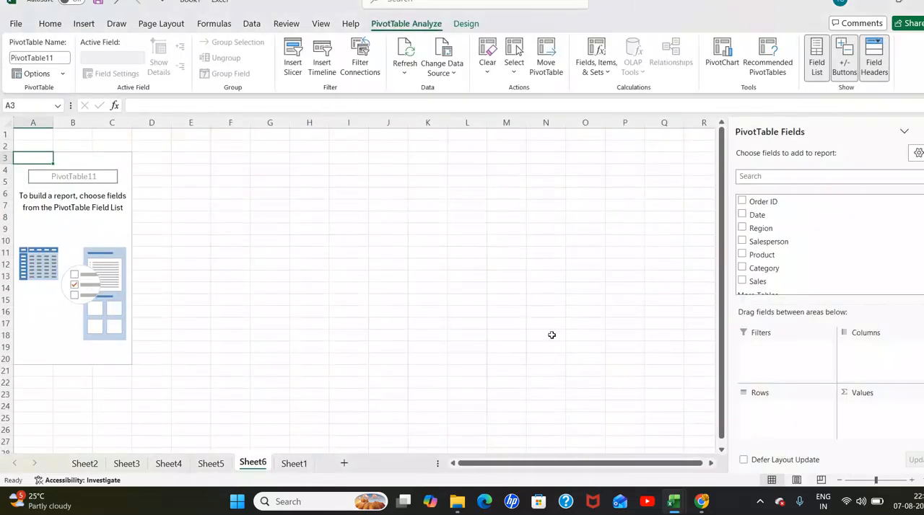
# - Place Salesperson in the rows and Sales in the values of the new PivotTable
pyautogui.moveTo(747, 247); pyautogui.dragTo(766, 411)
pyautogui.scroll(-1, 750, 271)
pyautogui.moveTo(750, 277); pyautogui.dragTo(852, 416)
# - Turn off grand totals for rows and columns in the PivotTable showing sales by salesperson
pyautogui.moveTo(30, 158); pyautogui.dragTo(120, 219)
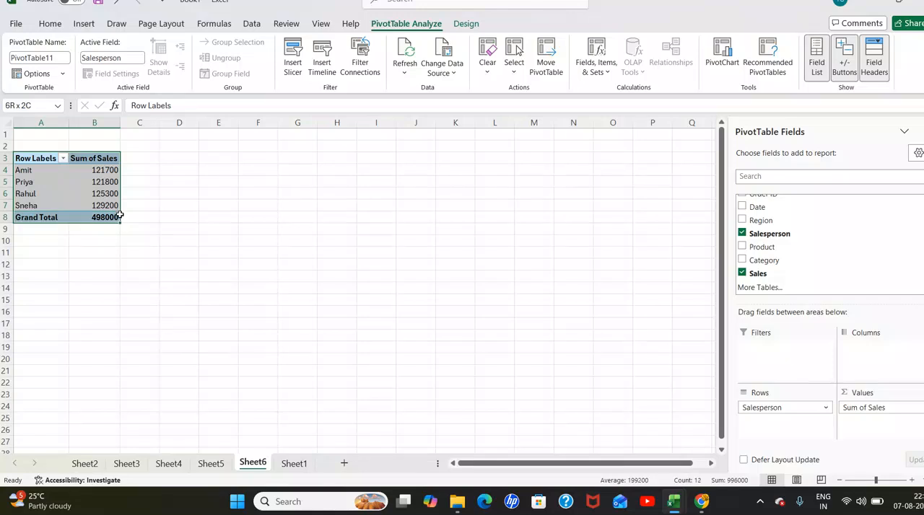
pyautogui.click(467, 23)
pyautogui.click(59, 65)
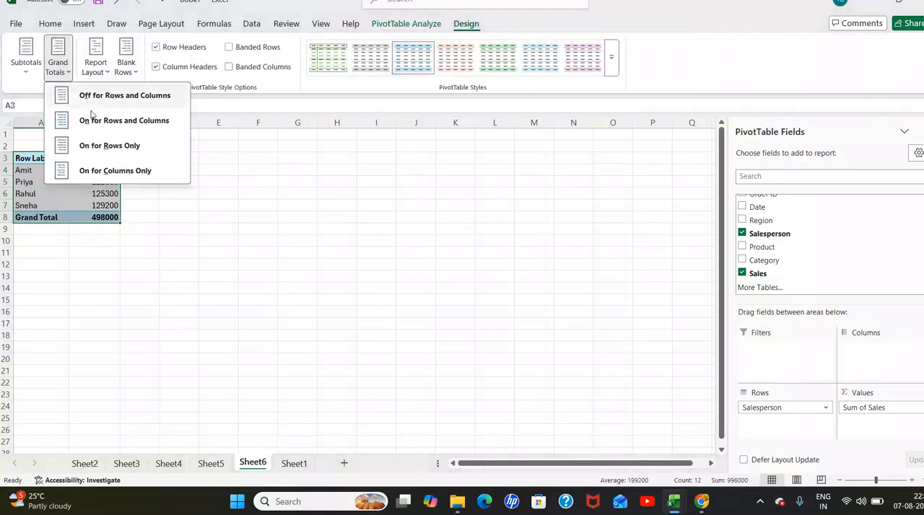
pyautogui.click(91, 95)
pyautogui.click(297, 228)
pyautogui.moveTo(29, 158); pyautogui.dragTo(106, 205)
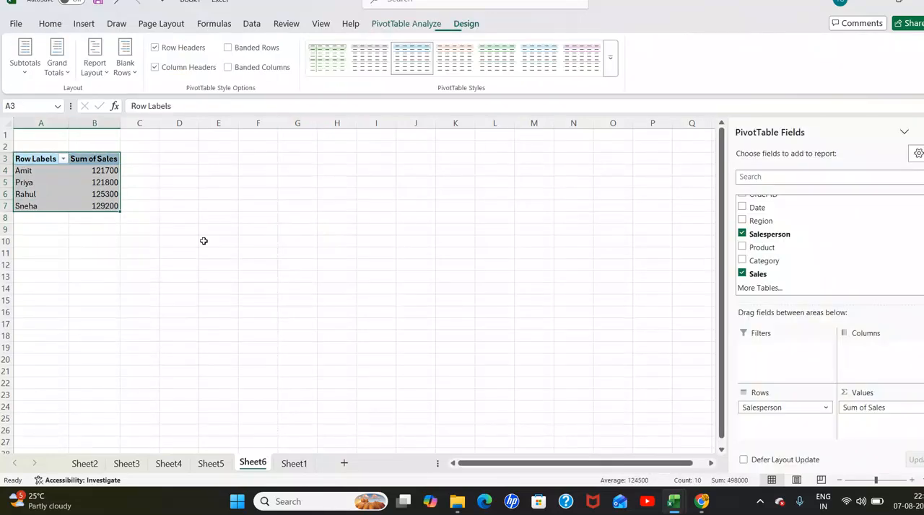
pyautogui.click(205, 241)
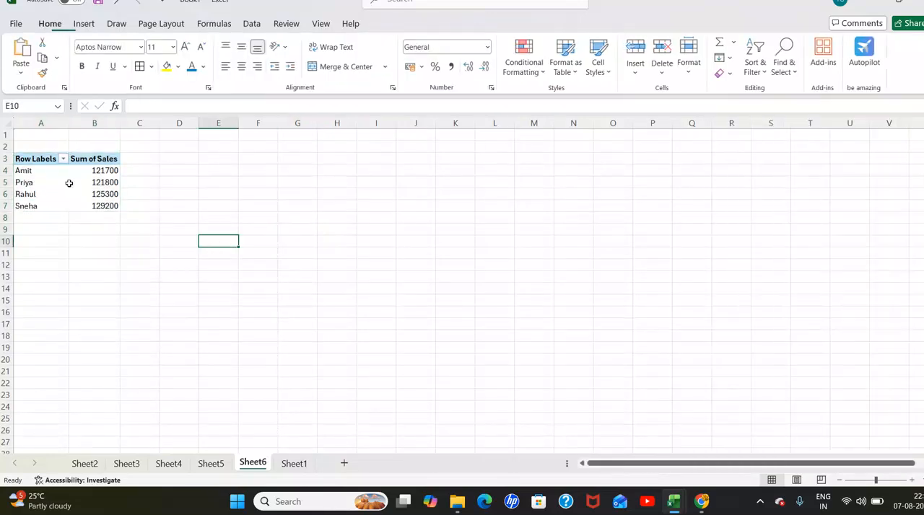
# - Insert a Salesperson slicer for the PivotTable showing sales by salesperson
pyautogui.moveTo(29, 158); pyautogui.dragTo(107, 206)
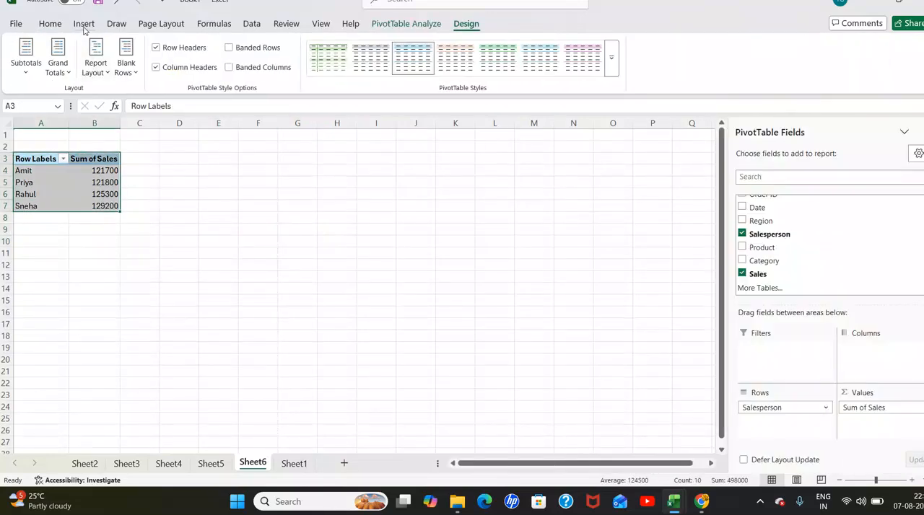
pyautogui.click(84, 23)
pyautogui.click(582, 67)
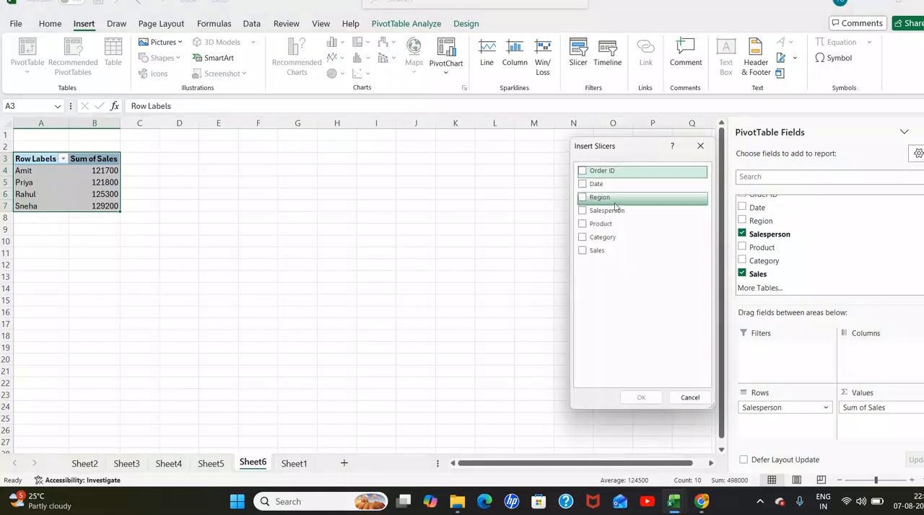
pyautogui.click(607, 211)
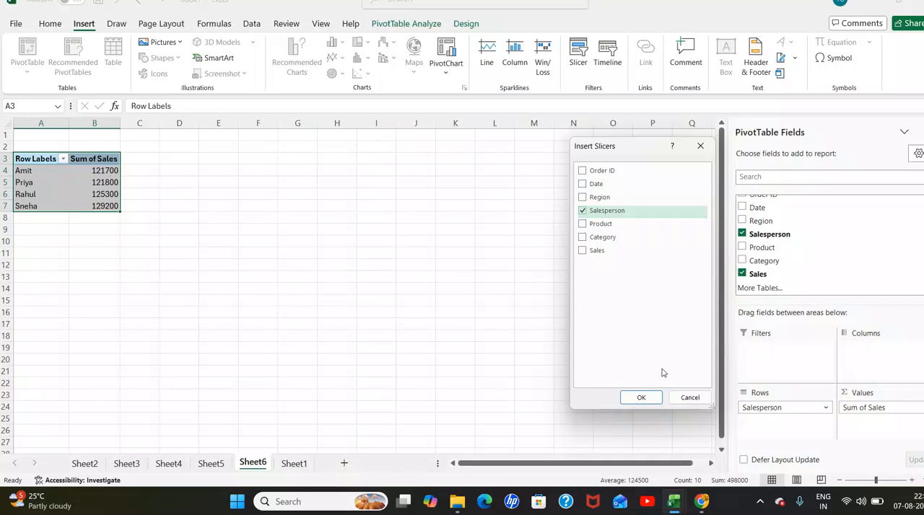
pyautogui.click(641, 398)
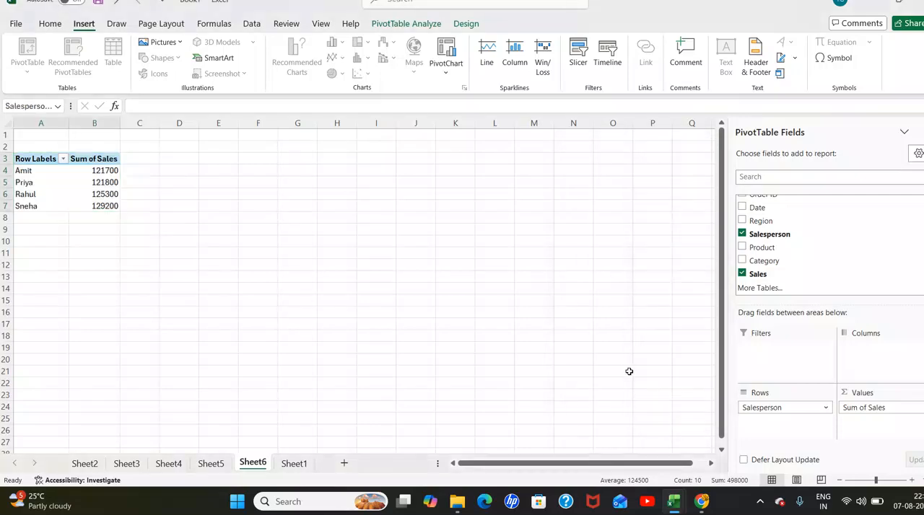
pyautogui.click(560, 324)
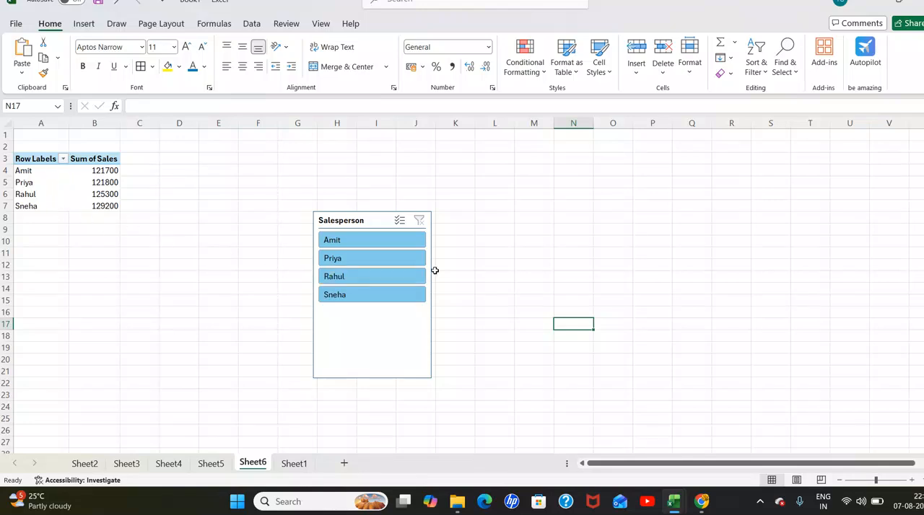
# - Filter the PivotTable with the Salesperson slicer by each salesperson in list order, and finally by the first one again
pyautogui.click(377, 241)
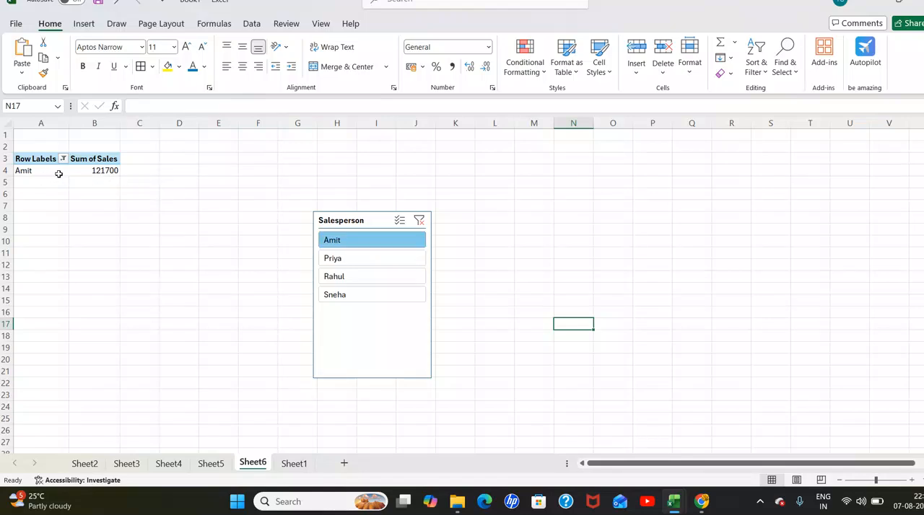
pyautogui.click(336, 259)
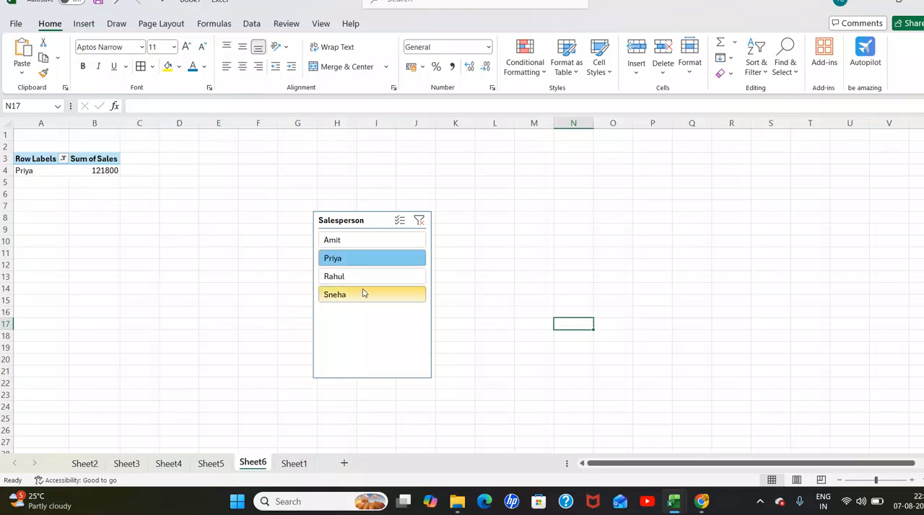
pyautogui.click(340, 278)
pyautogui.click(340, 298)
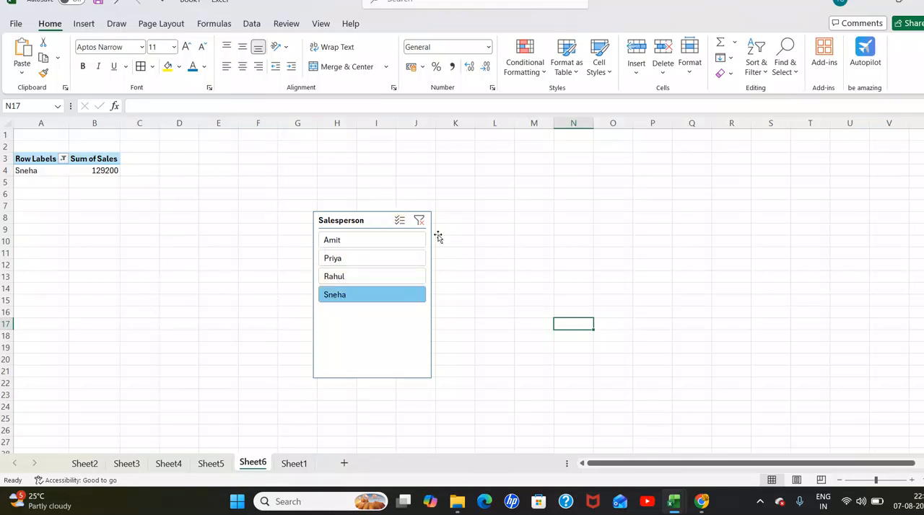
pyautogui.click(395, 241)
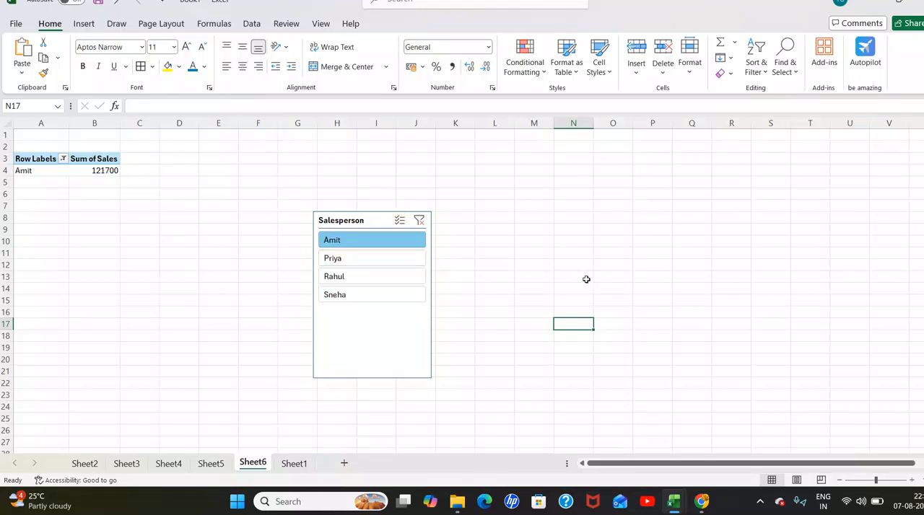
pyautogui.click(486, 272)
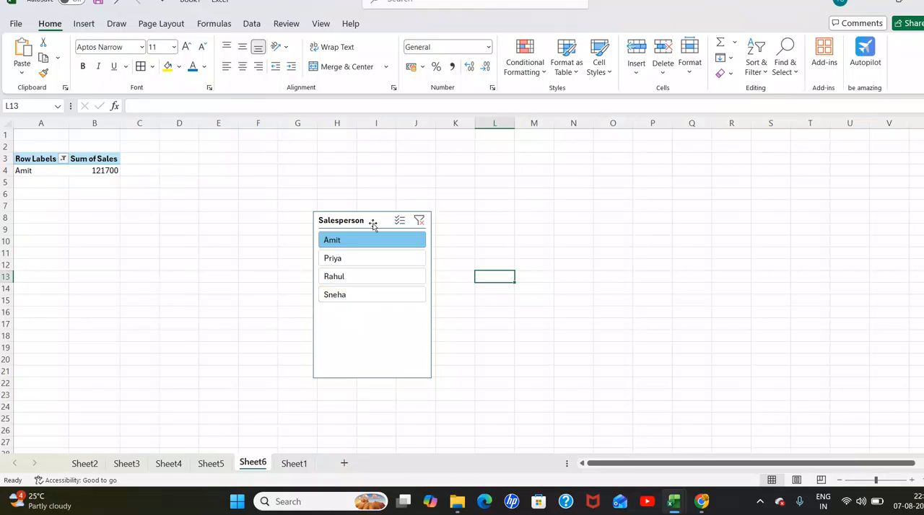
# - Create another PivotTable on a new worksheet from the Sheet1 sales data
pyautogui.click(293, 463)
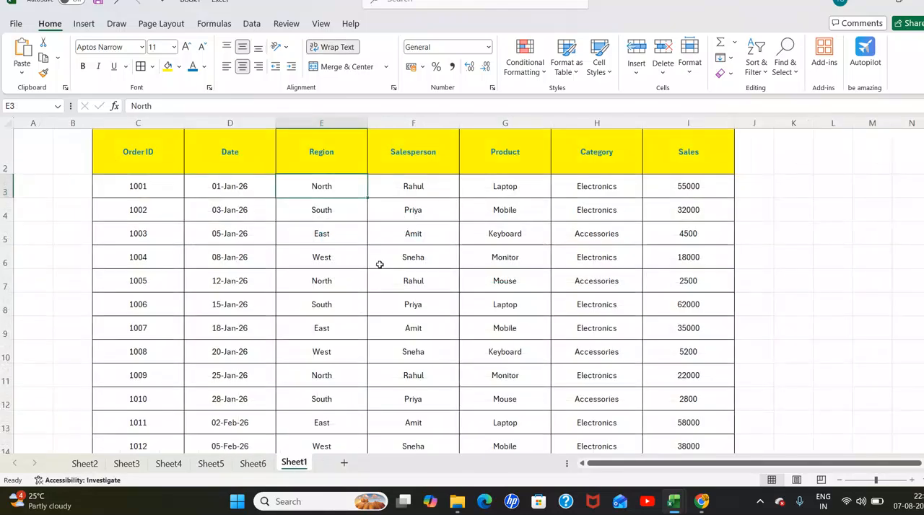
pyautogui.click(509, 169)
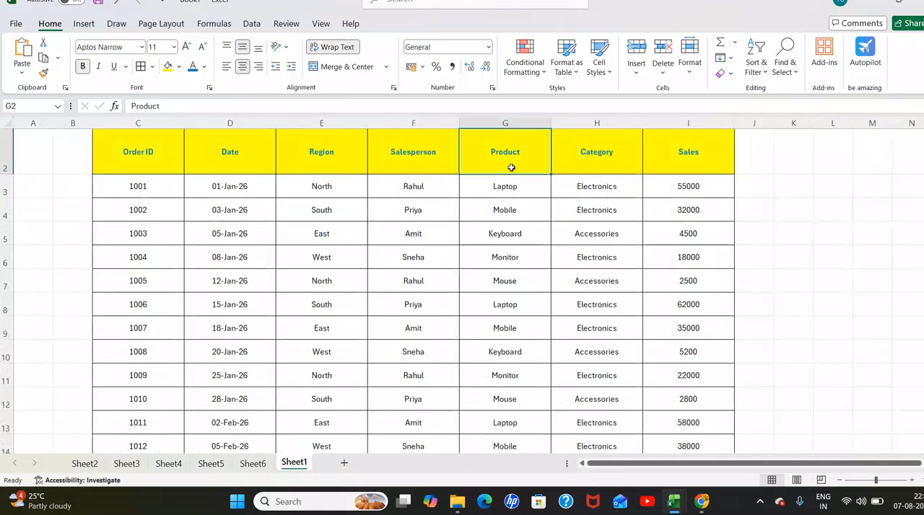
pyautogui.click(166, 160)
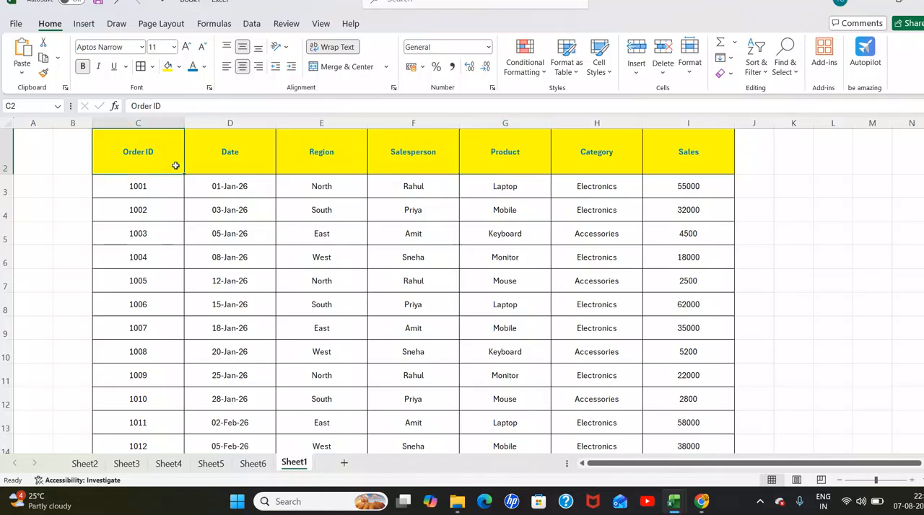
pyautogui.click(372, 190)
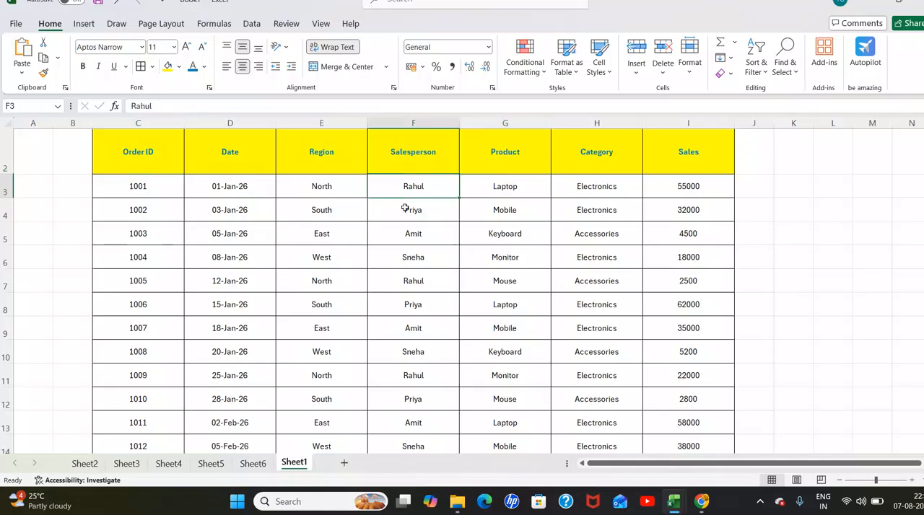
pyautogui.click(83, 23)
pyautogui.click(27, 52)
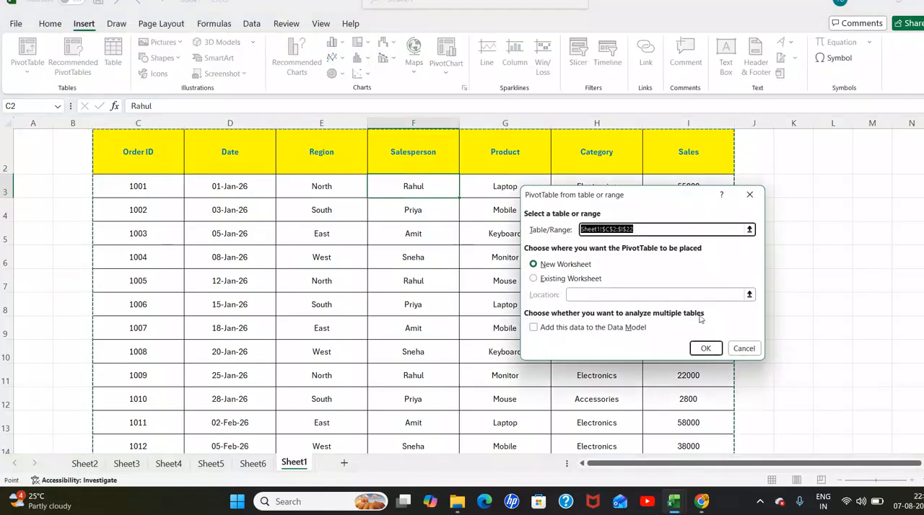
pyautogui.click(704, 349)
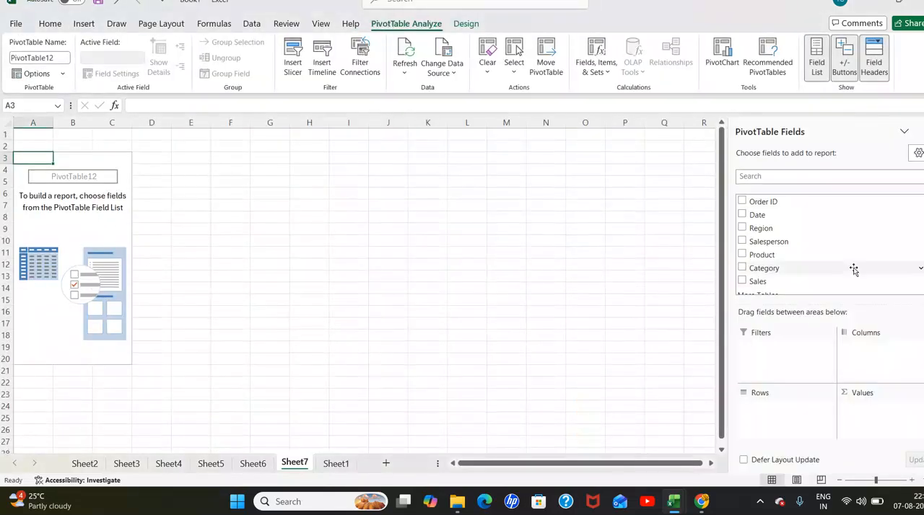
# - Place Product in the rows and Sales in the values of the new PivotTable
pyautogui.moveTo(743, 260); pyautogui.dragTo(758, 418)
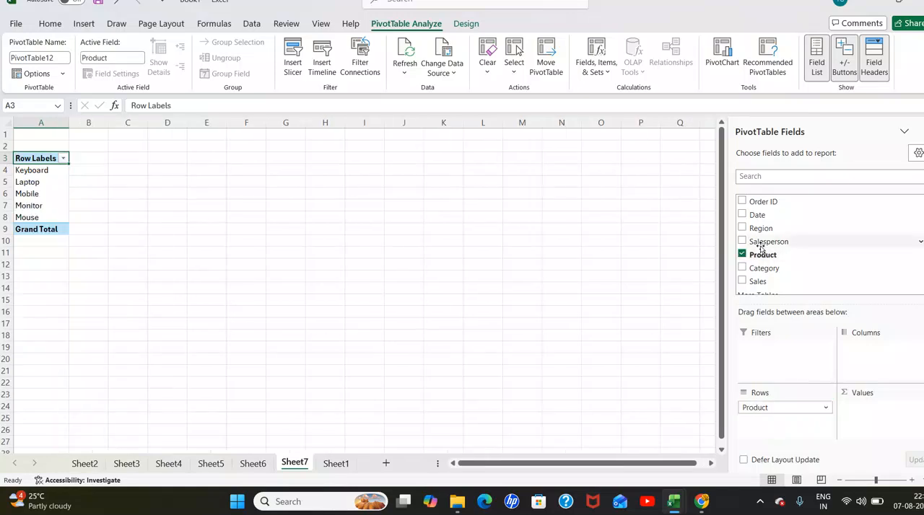
pyautogui.scroll(-1, 753, 241)
pyautogui.moveTo(790, 328); pyautogui.dragTo(856, 418)
pyautogui.click(272, 299)
# - Turn off grand totals for rows and columns in the PivotTable showing sales by product
pyautogui.moveTo(41, 159); pyautogui.dragTo(117, 228)
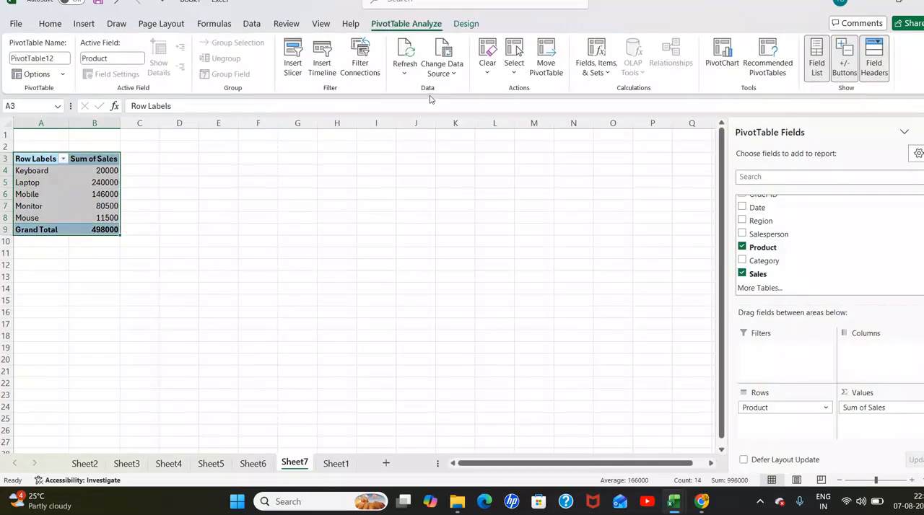
pyautogui.click(466, 23)
pyautogui.click(58, 64)
pyautogui.click(90, 95)
pyautogui.click(202, 253)
# - Insert a Product slicer for the PivotTable showing sales by product
pyautogui.moveTo(36, 159); pyautogui.dragTo(120, 218)
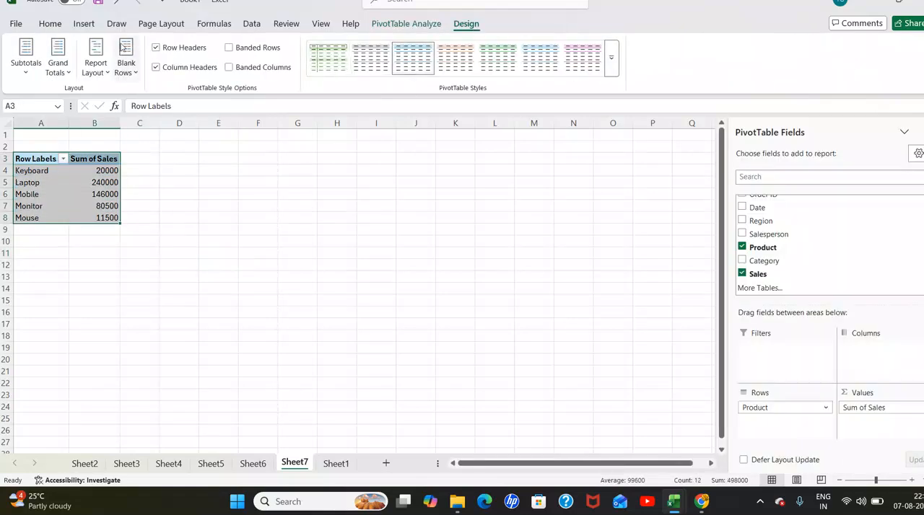
pyautogui.click(84, 25)
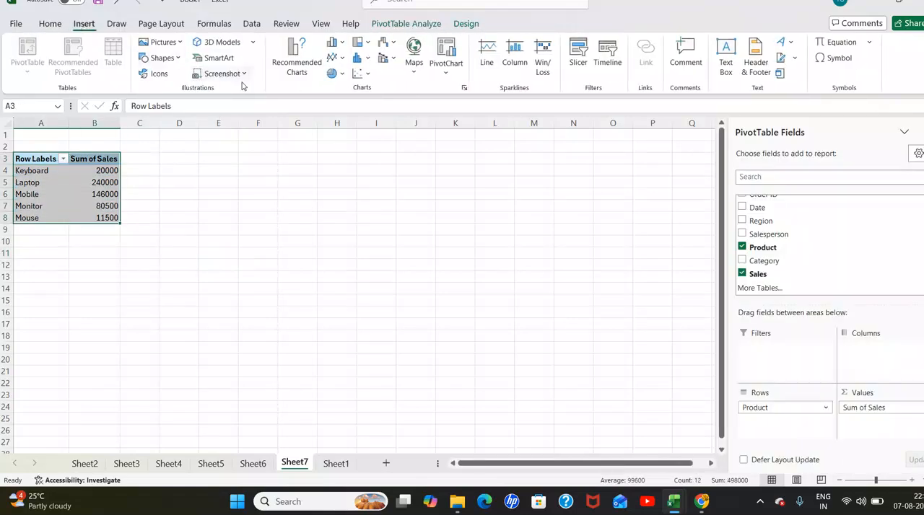
pyautogui.click(578, 65)
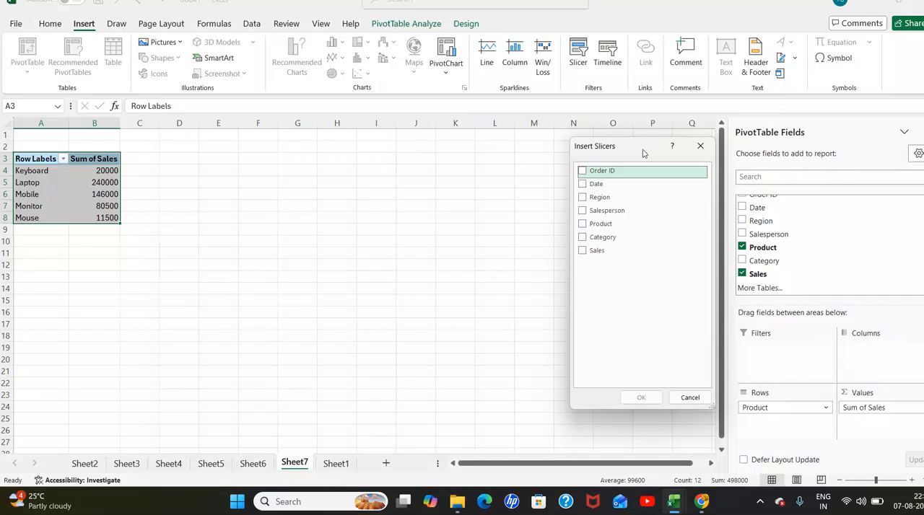
pyautogui.click(583, 225)
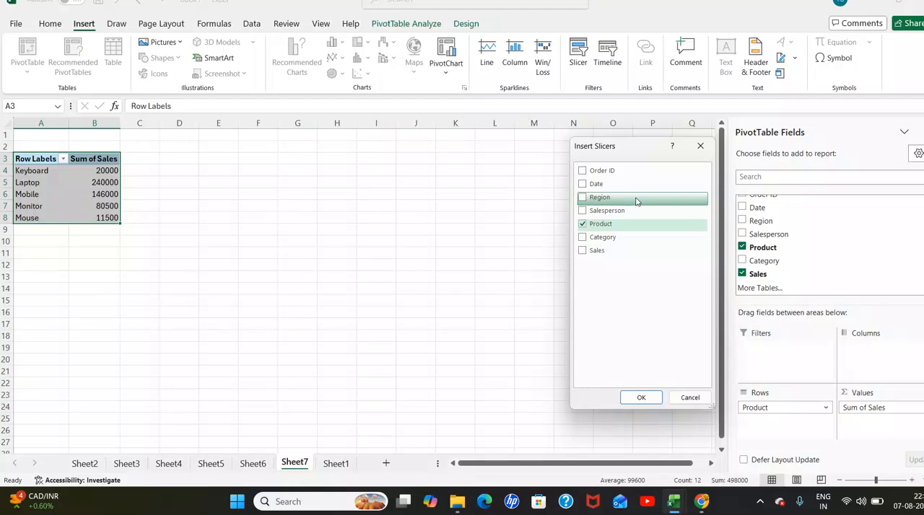
pyautogui.click(641, 398)
pyautogui.click(500, 311)
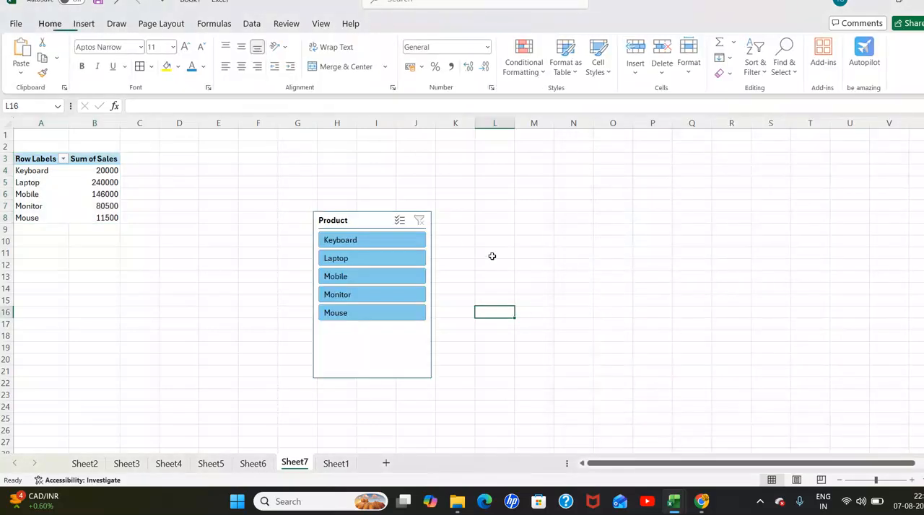
# - Filter the PivotTable with the Product slicer by Keyboard, Laptop, Mobile, Monitor, and finally by Mouse
pyautogui.click(405, 243)
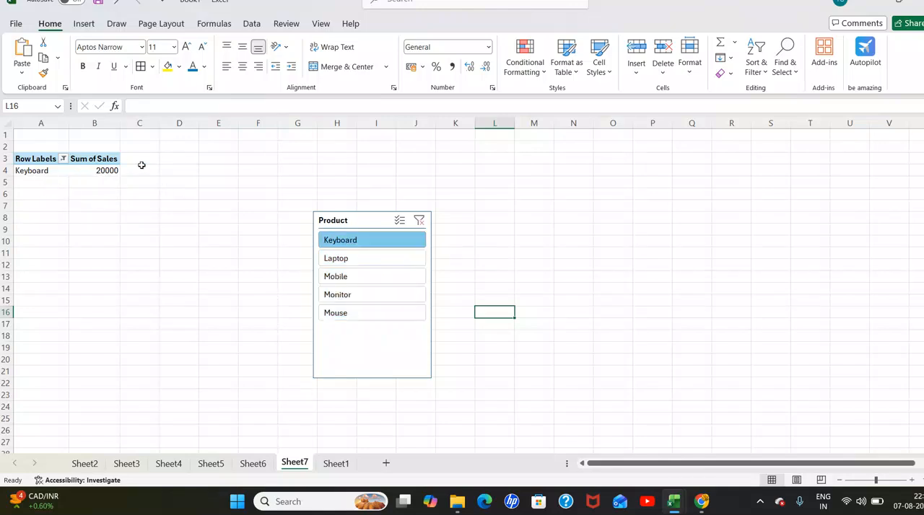
pyautogui.click(385, 259)
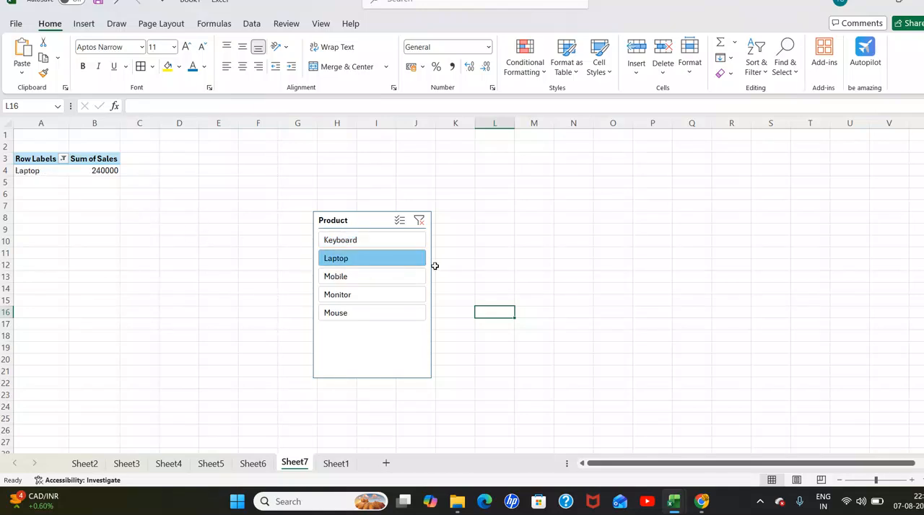
pyautogui.click(369, 280)
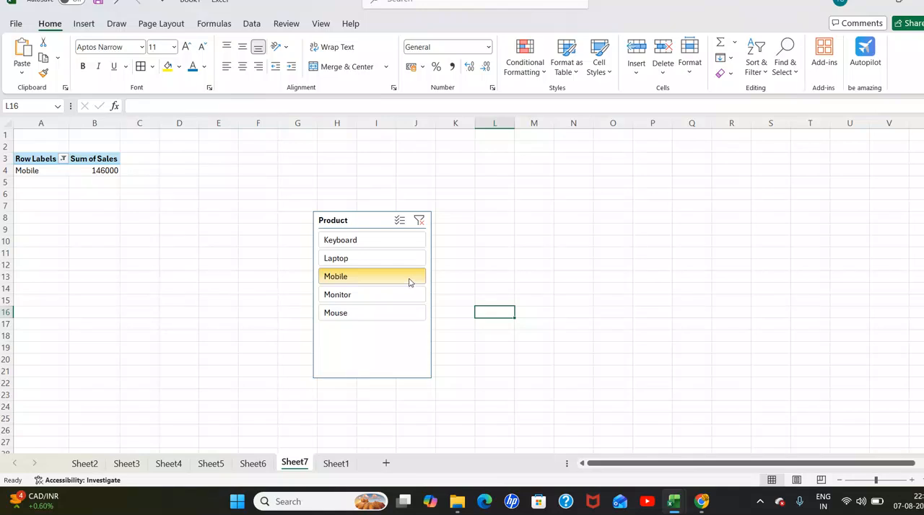
pyautogui.click(370, 296)
pyautogui.click(368, 311)
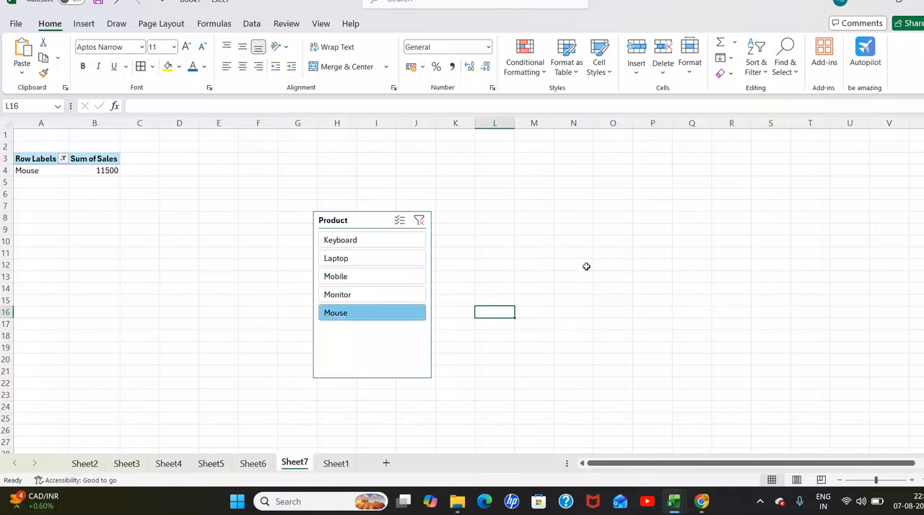
pyautogui.click(585, 241)
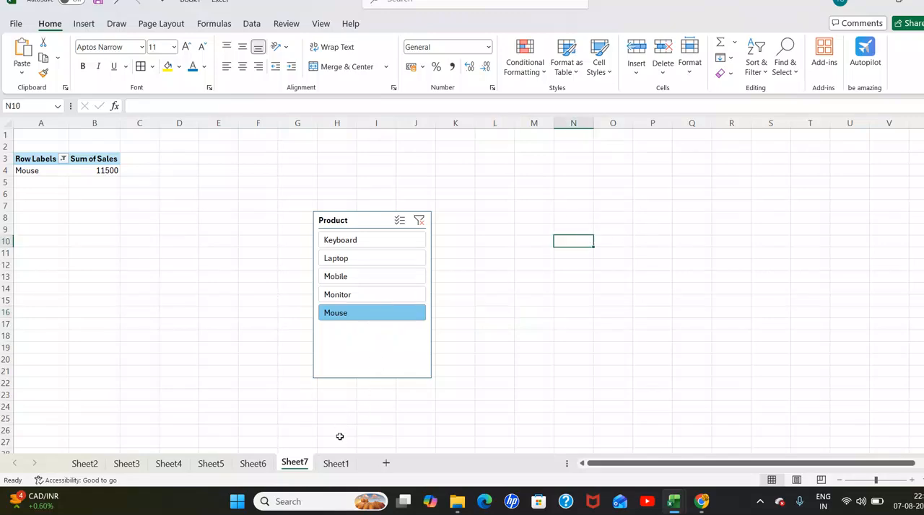
# - Create a PivotTable on a new worksheet from the Sheet1 sales data range C2:I22
pyautogui.click(341, 462)
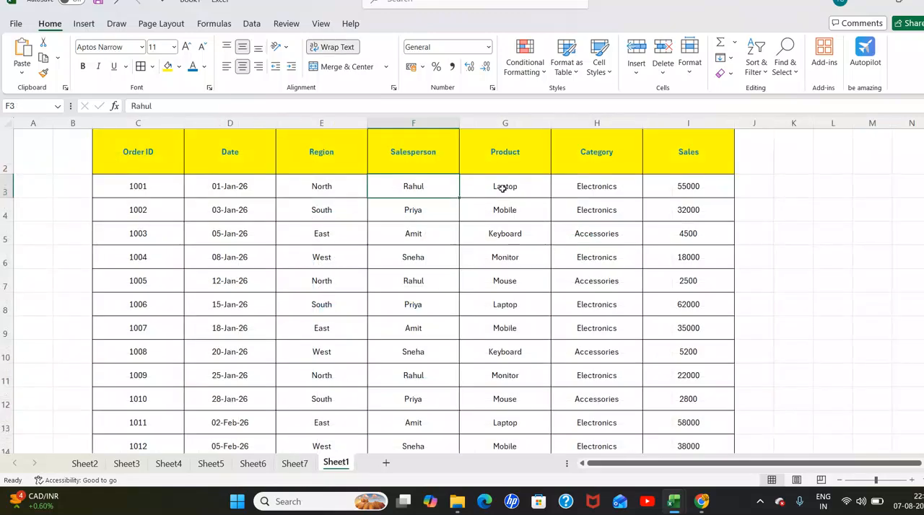
pyautogui.click(602, 186)
pyautogui.click(346, 184)
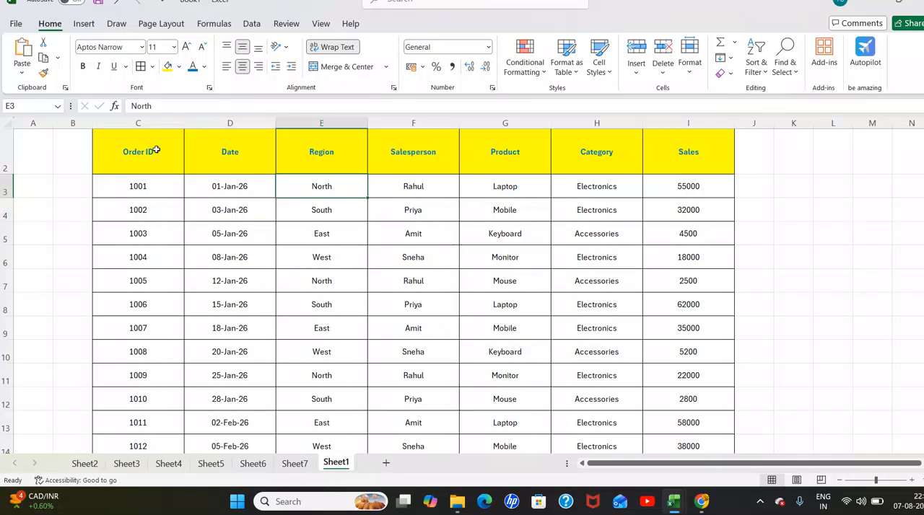
pyautogui.click(427, 193)
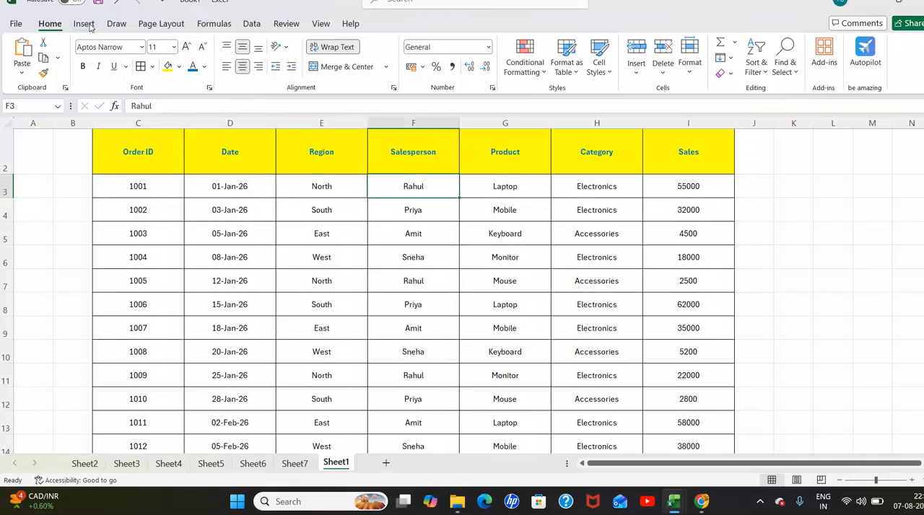
pyautogui.click(86, 24)
pyautogui.click(35, 55)
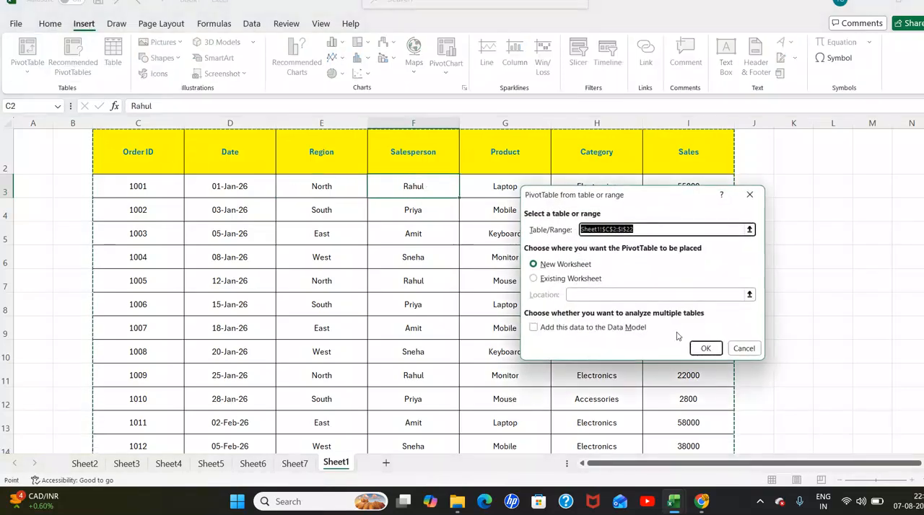
pyautogui.click(703, 347)
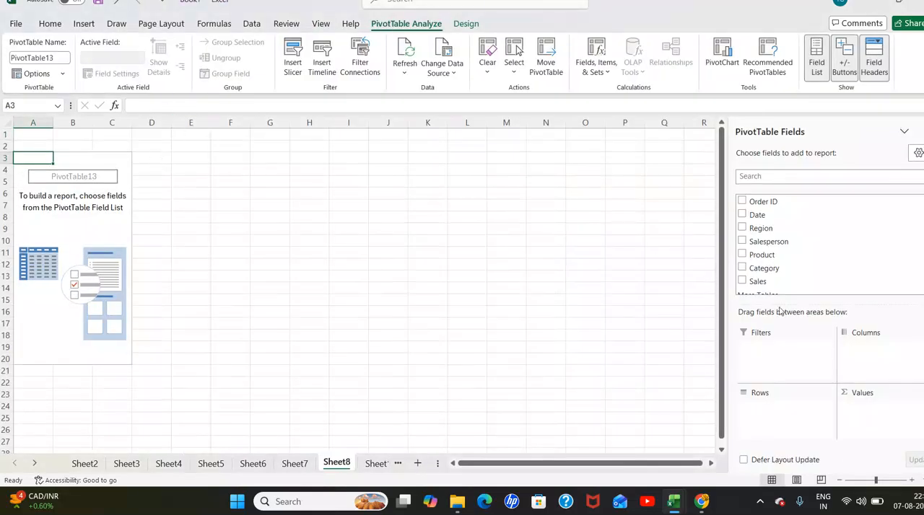
# - Place Category in the rows and Sales in the values of the new PivotTable
pyautogui.moveTo(751, 269); pyautogui.dragTo(771, 423)
pyautogui.scroll(-1, 751, 275)
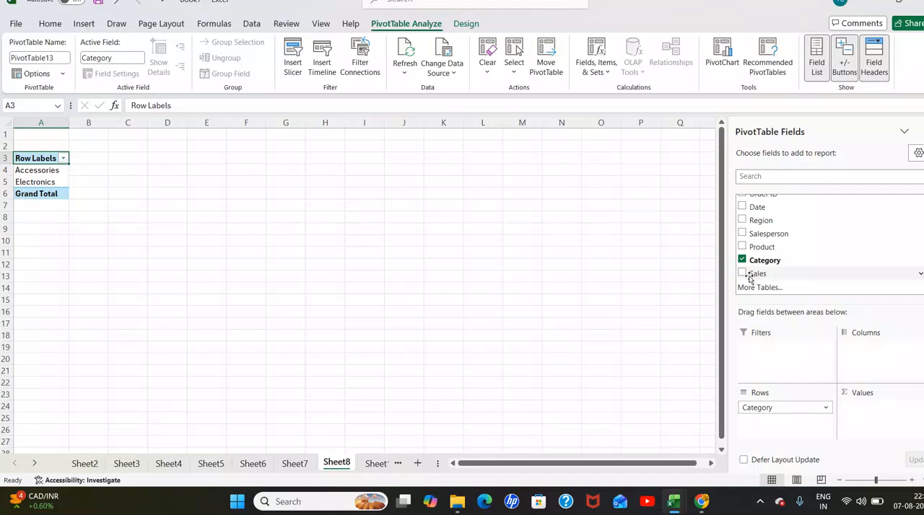
pyautogui.moveTo(745, 278); pyautogui.dragTo(855, 409)
# - Turn off grand totals for rows and columns in the PivotTable showing sales by category
pyautogui.moveTo(34, 159); pyautogui.dragTo(101, 193)
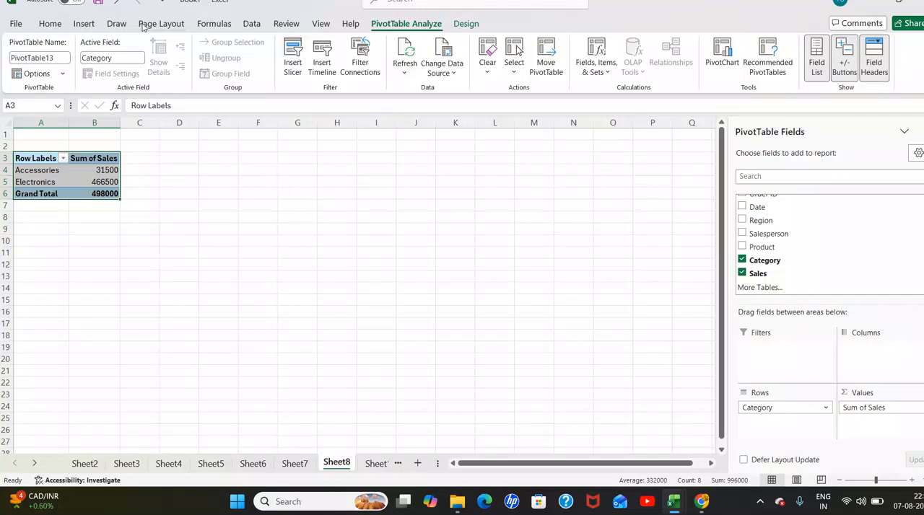
pyautogui.click(465, 23)
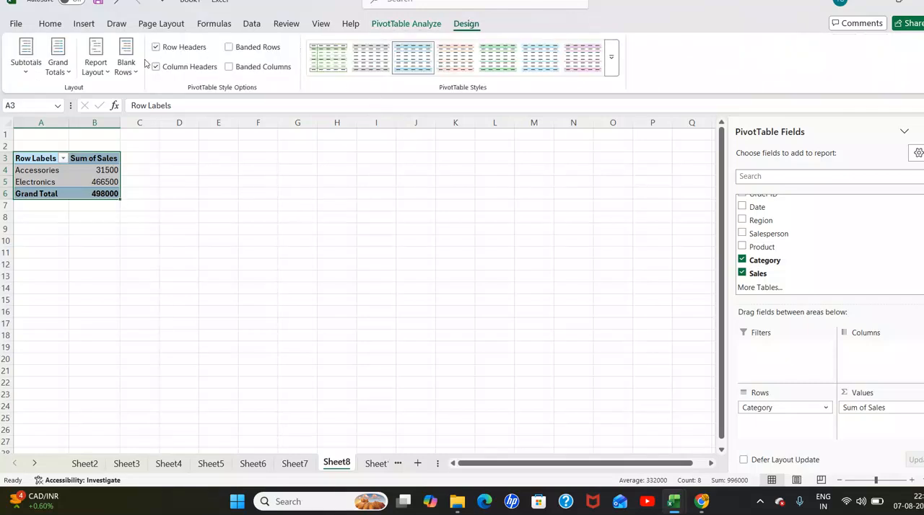
pyautogui.click(70, 66)
pyautogui.click(94, 94)
pyautogui.click(179, 217)
pyautogui.moveTo(37, 162); pyautogui.dragTo(94, 198)
pyautogui.click(215, 231)
# - Insert a Category slicer for the PivotTable showing sales by category
pyautogui.moveTo(44, 160); pyautogui.dragTo(101, 185)
pyautogui.click(83, 23)
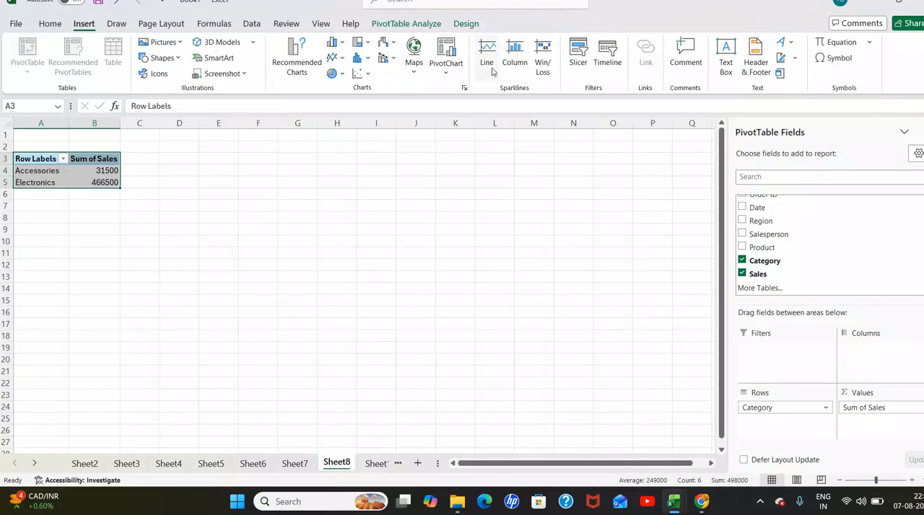
pyautogui.click(578, 59)
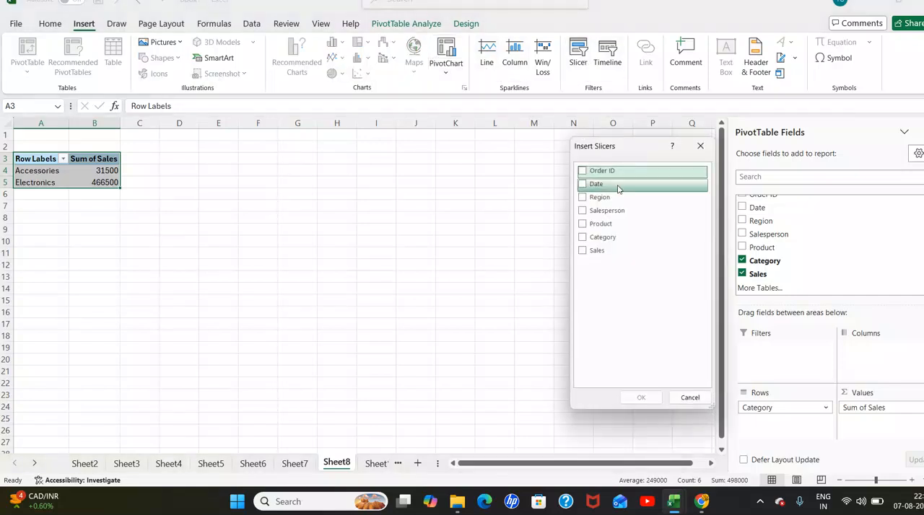
pyautogui.click(595, 237)
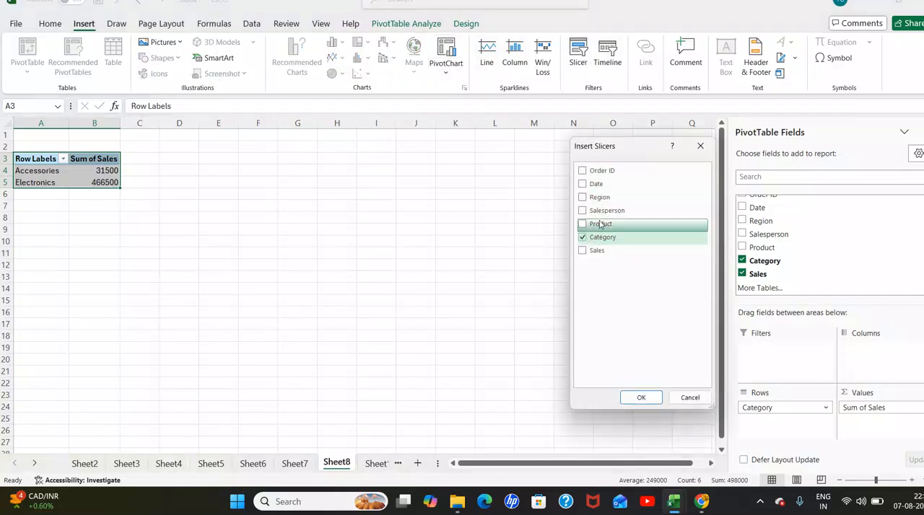
pyautogui.click(641, 398)
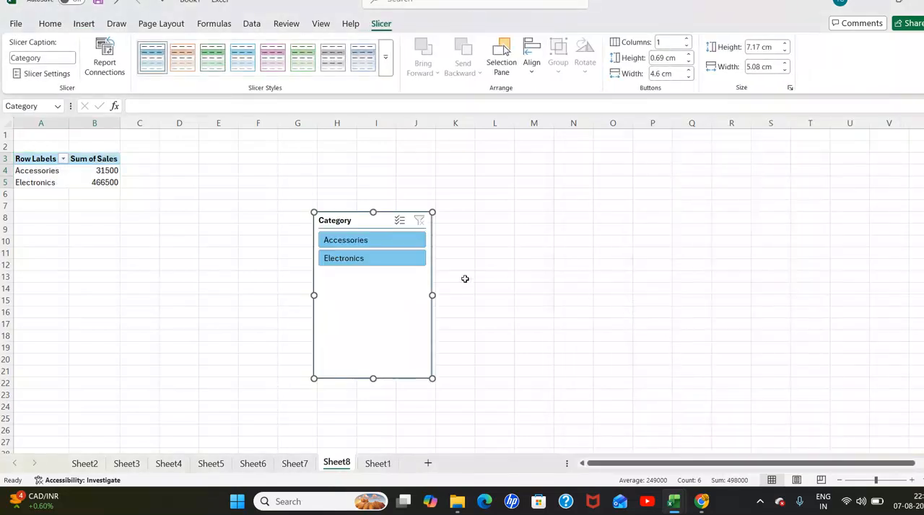
# - Filter the PivotTable with the Category slicer by Accessories, and finally by Electronics
pyautogui.click(390, 241)
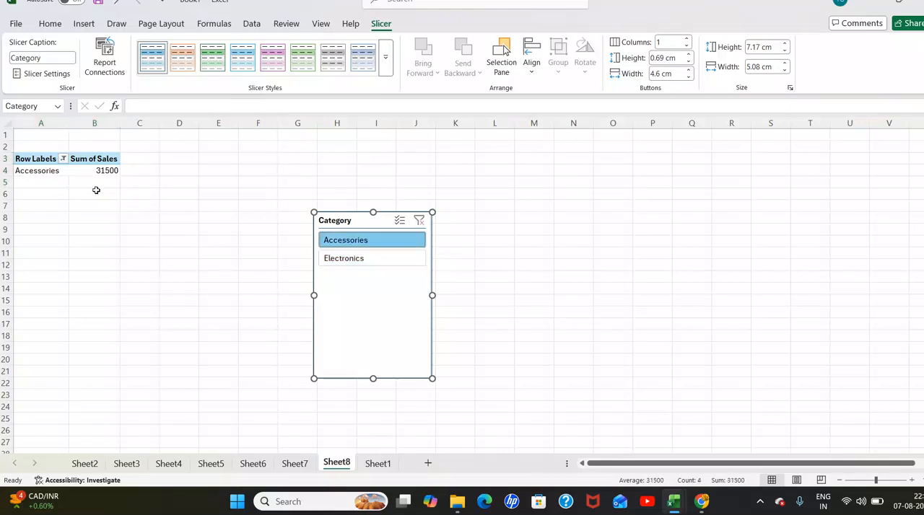
pyautogui.click(373, 261)
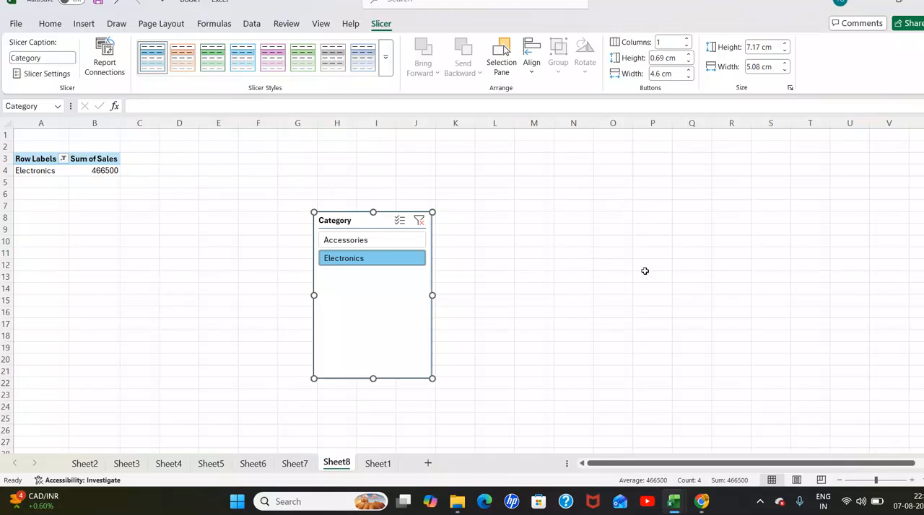
pyautogui.click(596, 273)
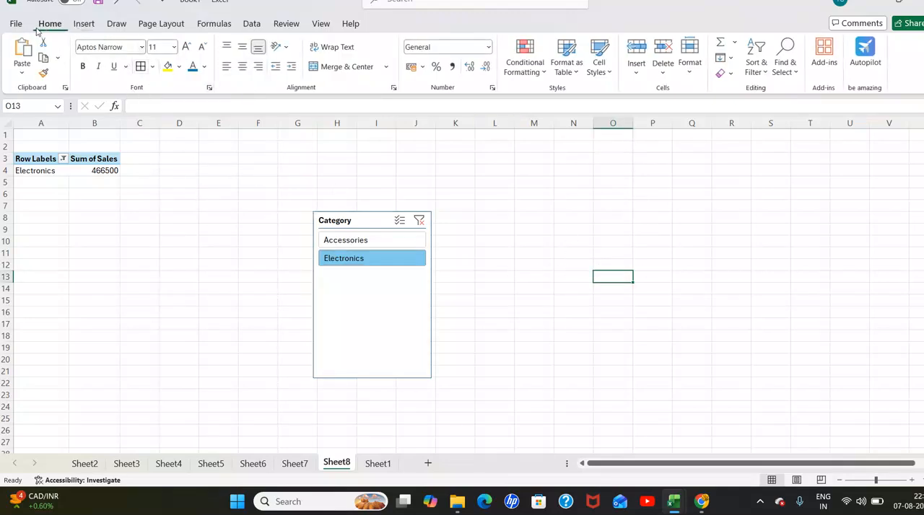
pyautogui.click(532, 293)
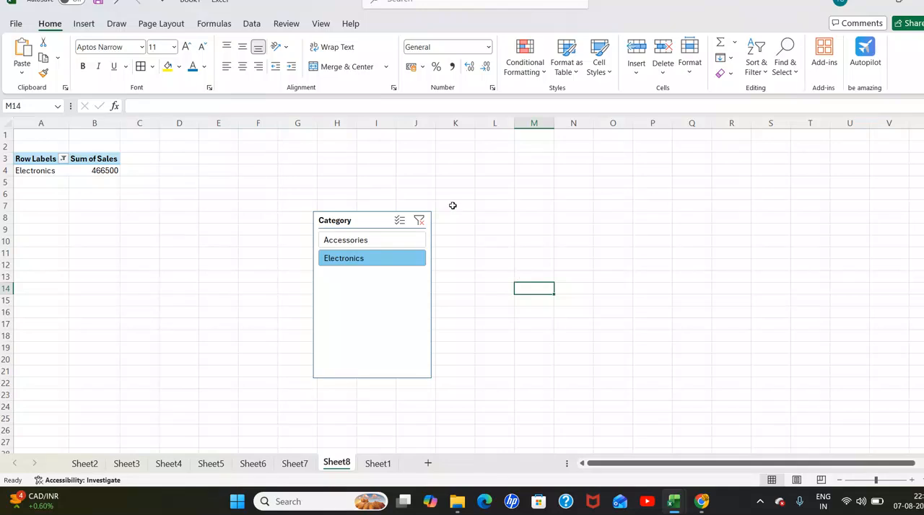
pyautogui.scroll(-1, 450, 190)
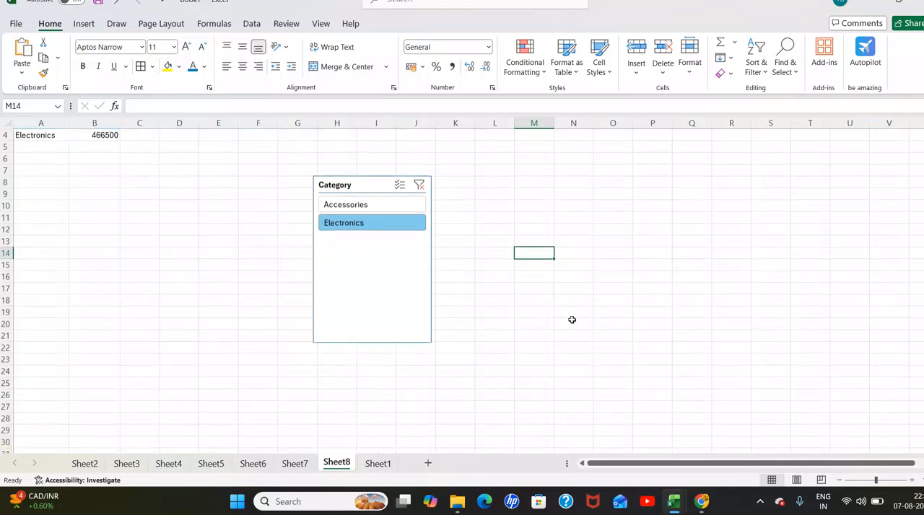
pyautogui.click(162, 275)
pyautogui.scroll(1, 164, 289)
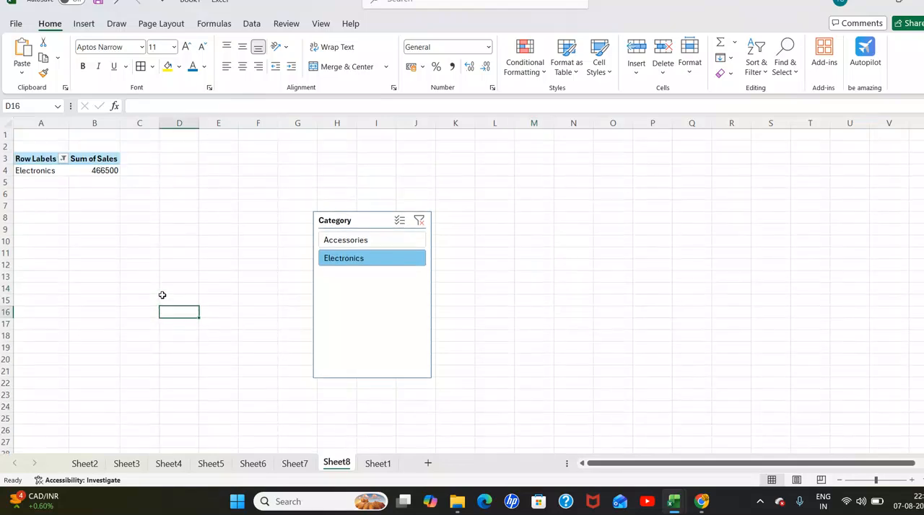
# - Review the PivotTables and slicers on Sheet2 through Sheet8, ending on the source data in Sheet1
pyautogui.click(98, 466)
pyautogui.click(127, 466)
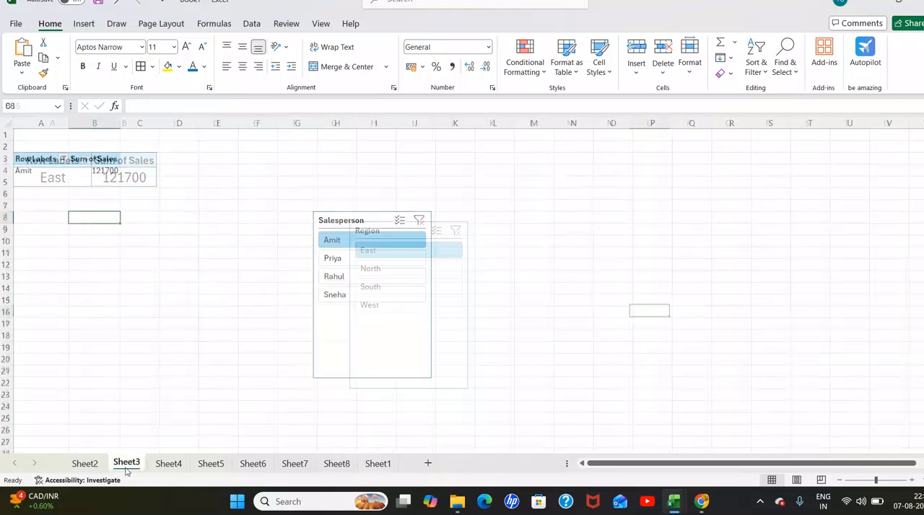
pyautogui.click(169, 465)
pyautogui.click(211, 466)
pyautogui.click(253, 465)
pyautogui.click(294, 465)
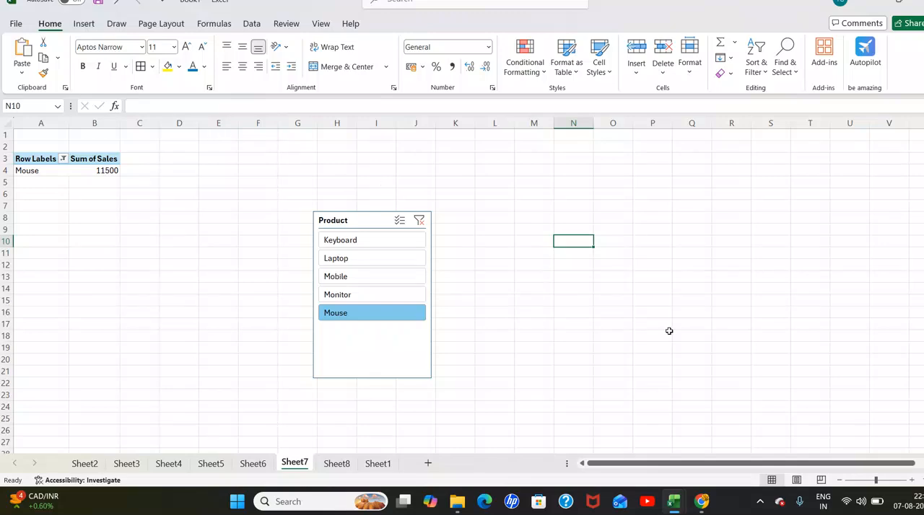
pyautogui.click(345, 466)
pyautogui.click(377, 464)
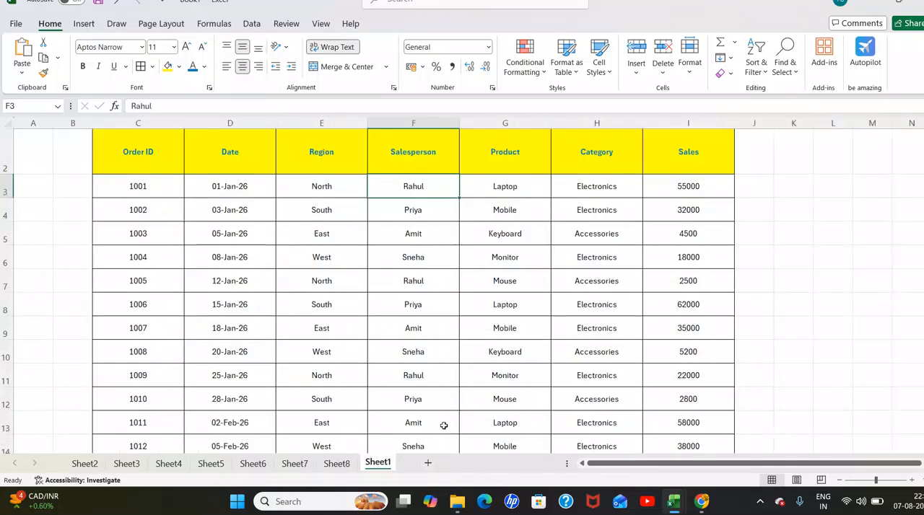